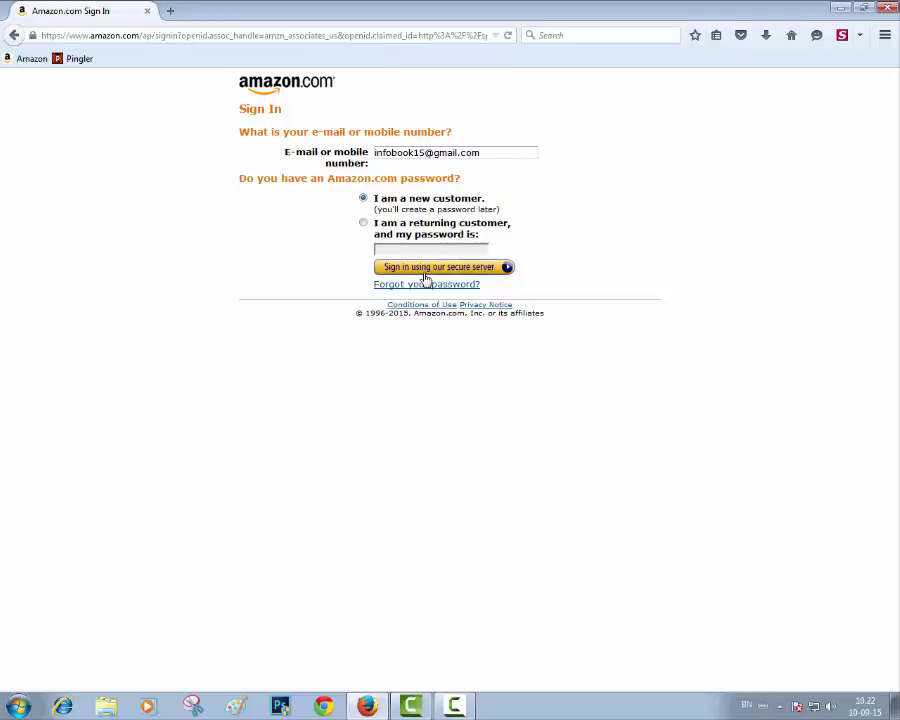
# Step: Continue sign-in as a new customer to open the Amazon.com registration form
pyautogui.click(425, 272)
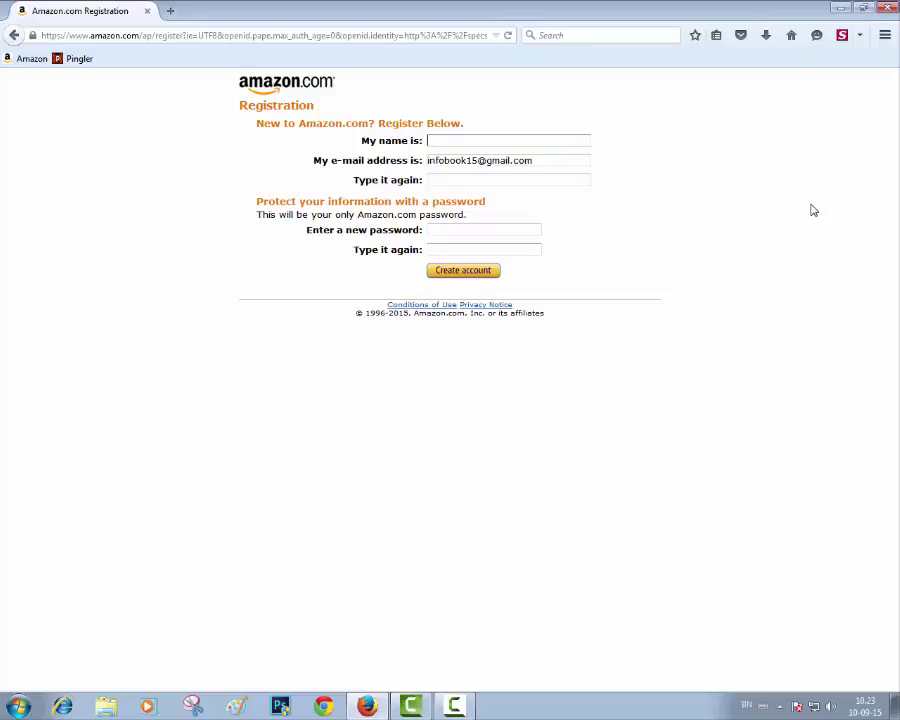
# Step: Enter the new customer's name and paste the e-mail address into the confirmation field
pyautogui.moveTo(536, 160); pyautogui.dragTo(362, 139)
pyautogui.hotkey('ctrl', 'c')
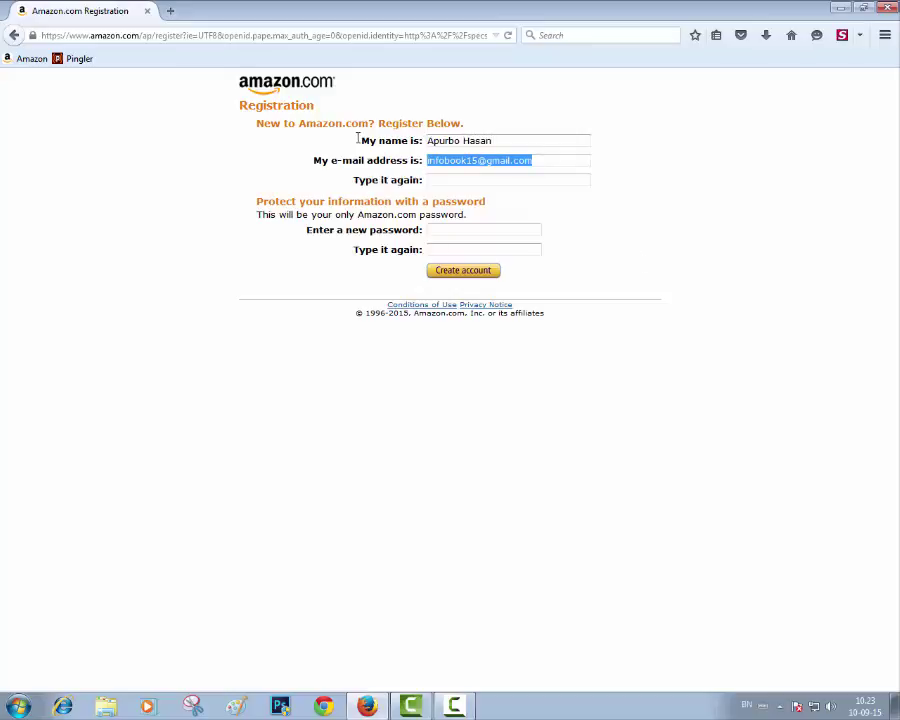
pyautogui.click(450, 180)
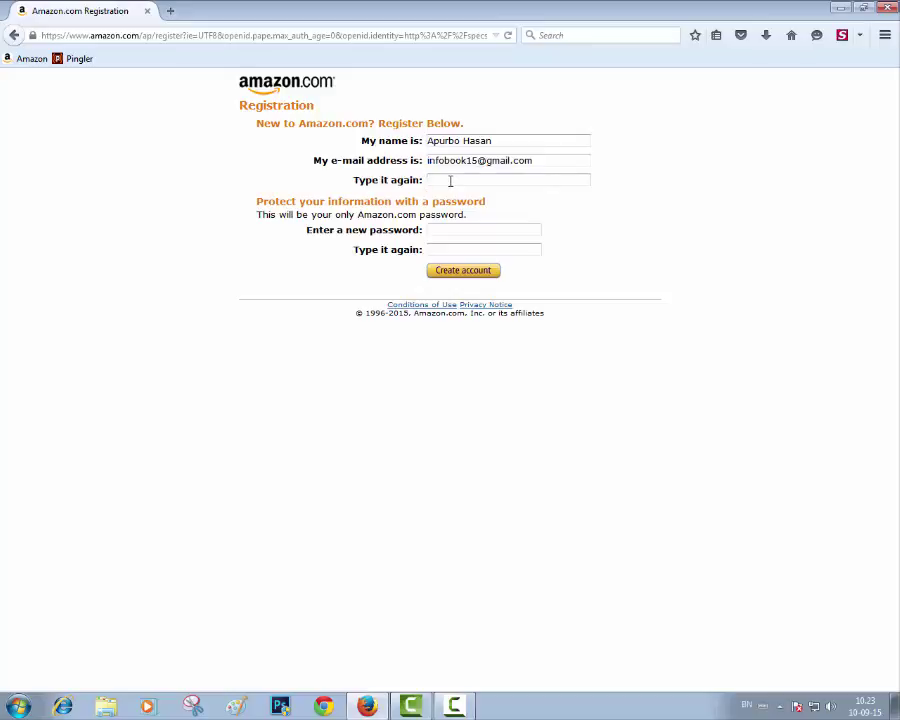
pyautogui.hotkey('ctrl', 'v')
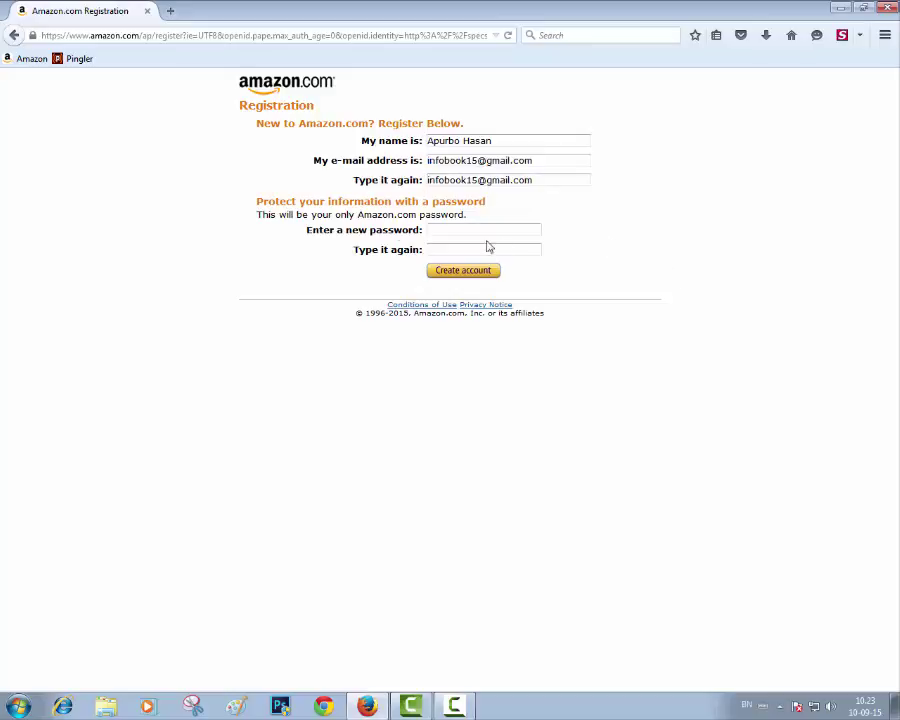
# Step: Enter the account password twice and create the account
pyautogui.click(464, 230)
pyautogui.write('••••')
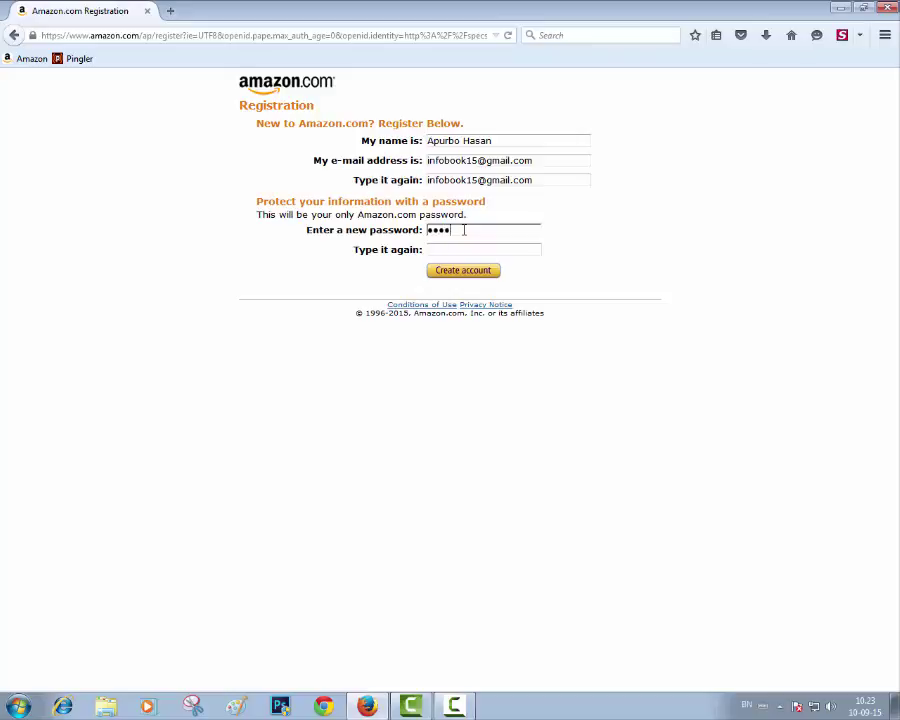
pyautogui.write('••••')
pyautogui.click(450, 250)
pyautogui.write('••')
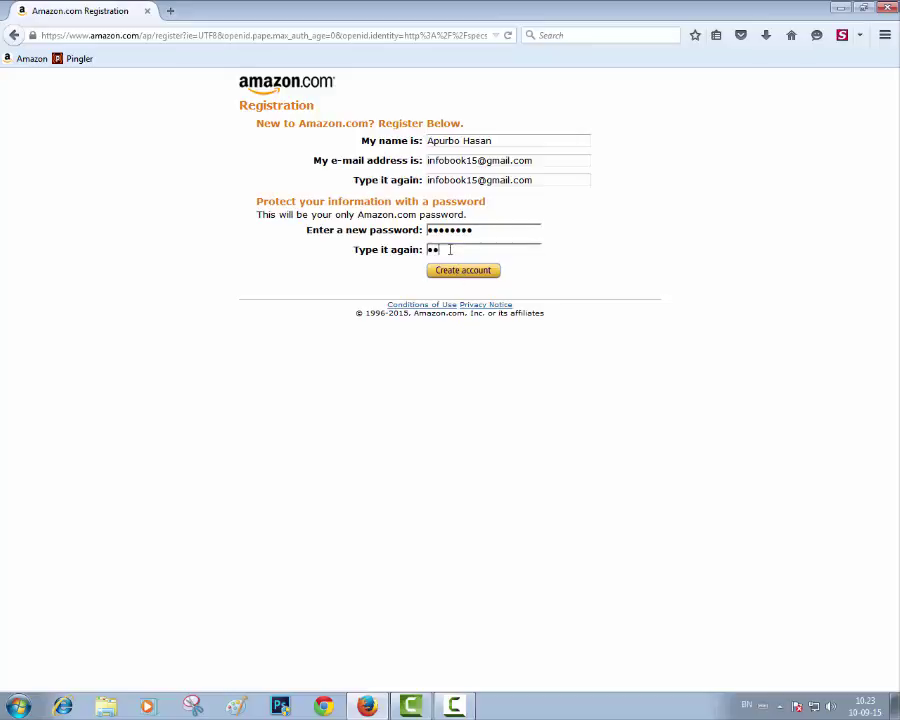
pyautogui.write('••••••')
pyautogui.click(449, 279)
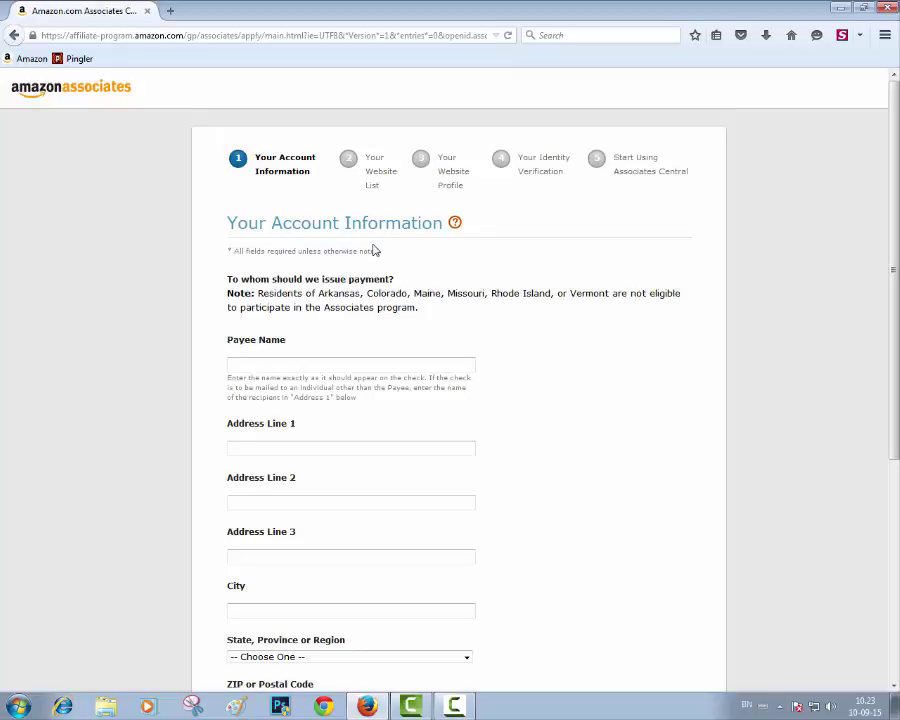
# Step: Fill in the payee name using the autocomplete suggestion
pyautogui.scroll(-2, 556, 309)
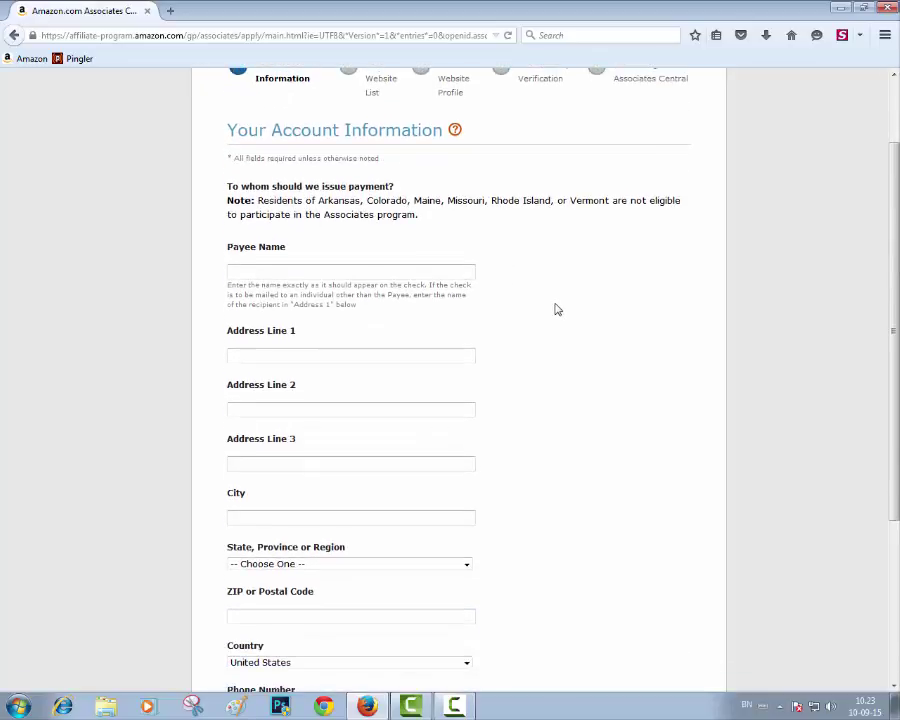
pyautogui.click(317, 271)
pyautogui.write('Apurbo')
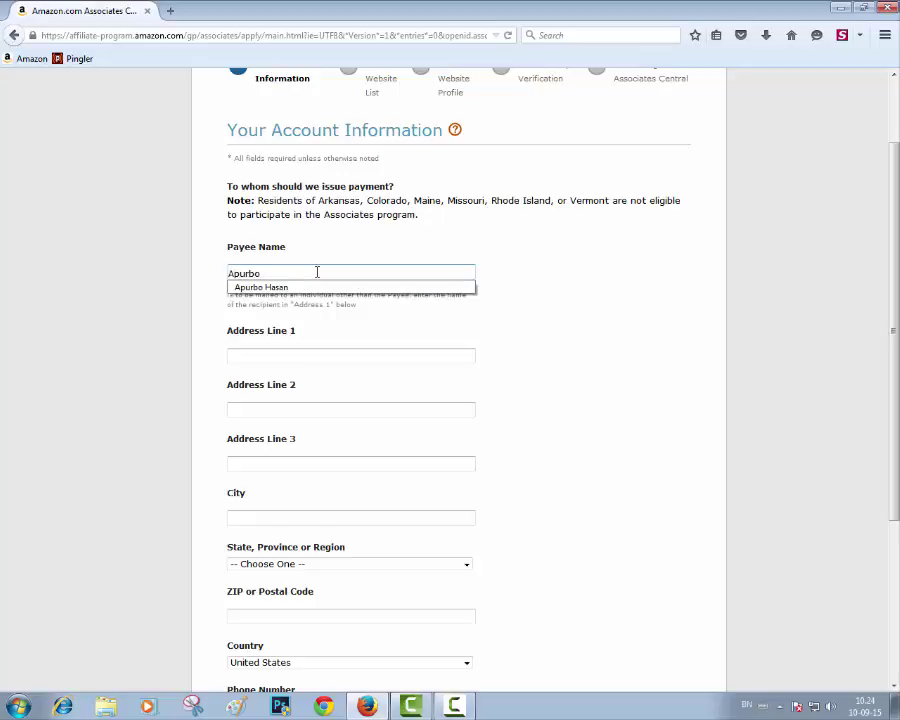
pyautogui.click(292, 288)
# Step: Fill Address Line 1 and Address Line 2 from the suggested street address entries
pyautogui.click(451, 360)
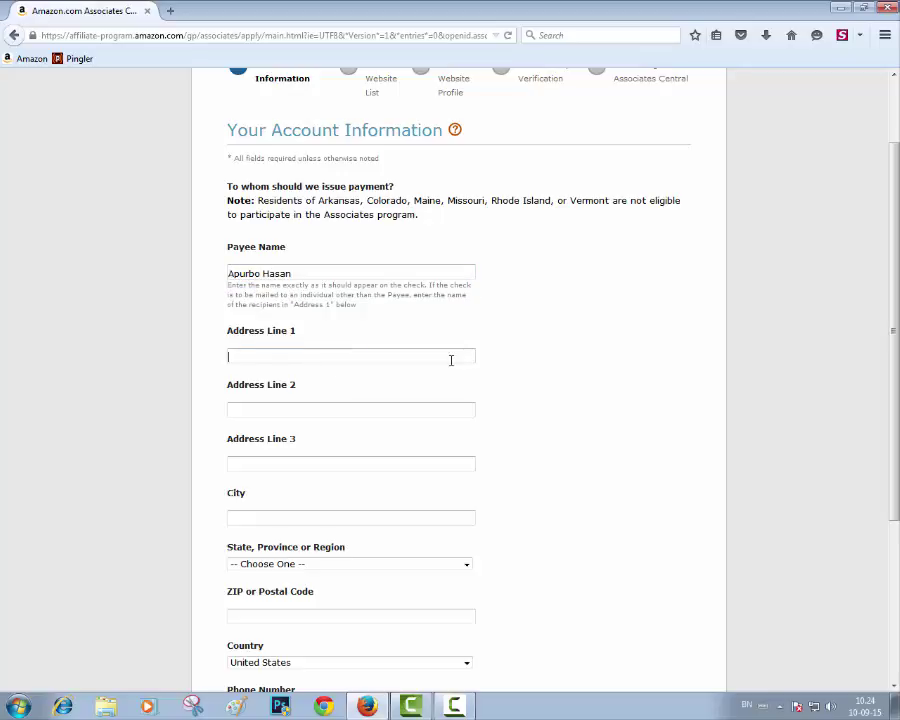
pyautogui.write('Ka')
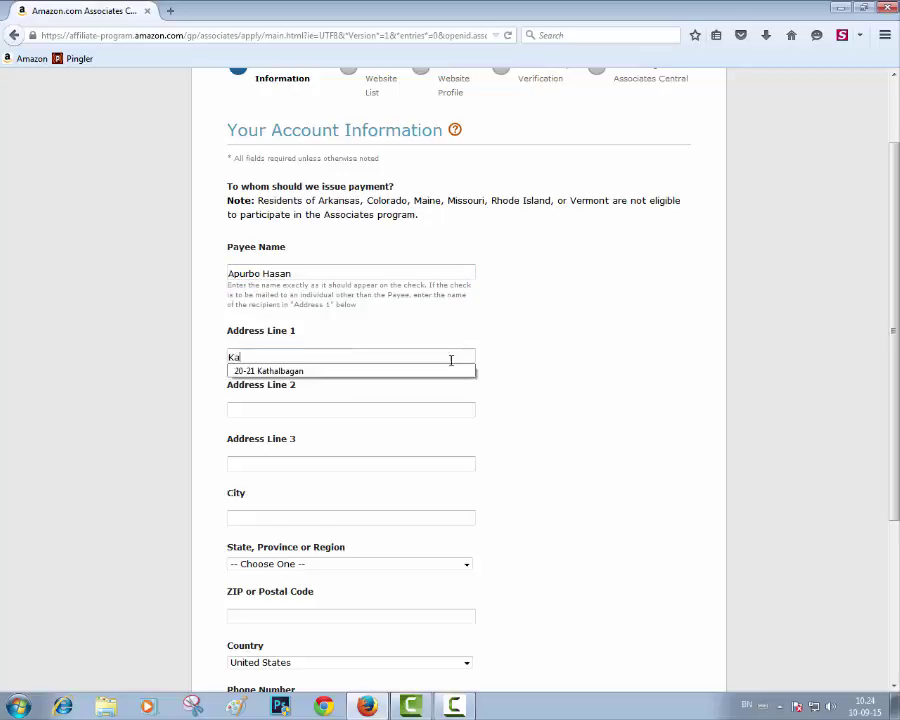
pyautogui.write('ht')
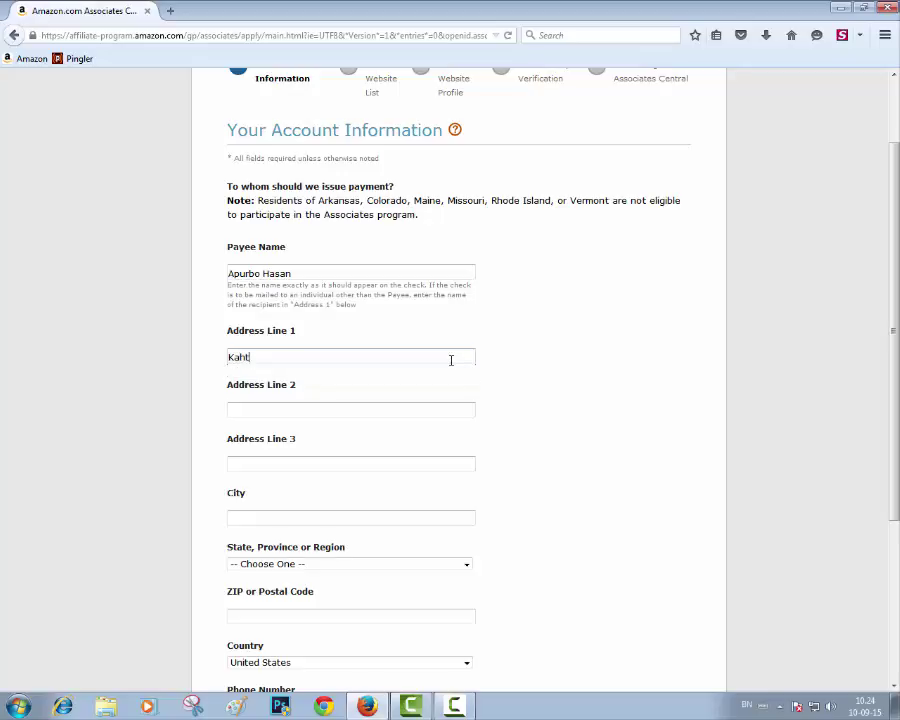
pyautogui.press('BackSpace')
pyautogui.press('BackSpace')
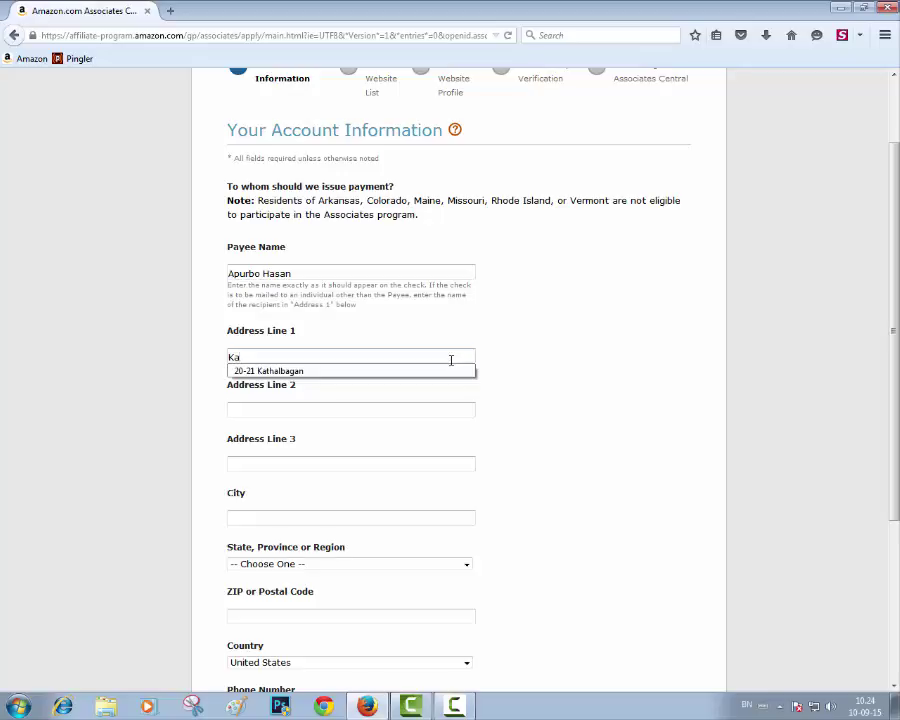
pyautogui.write('th')
pyautogui.press('Down')
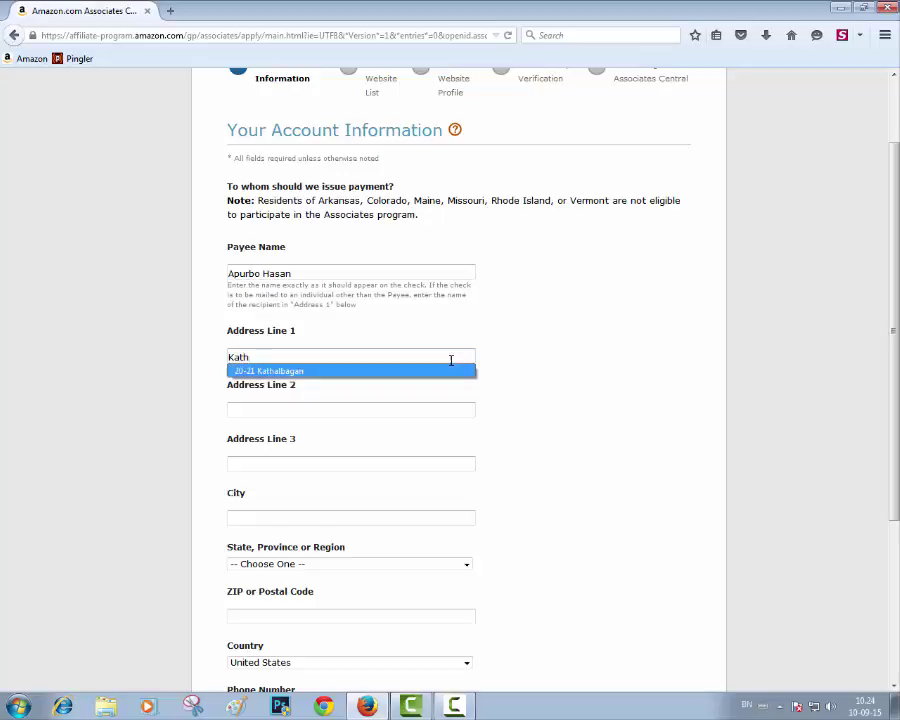
pyautogui.press('Return')
pyautogui.doubleClick(316, 406)
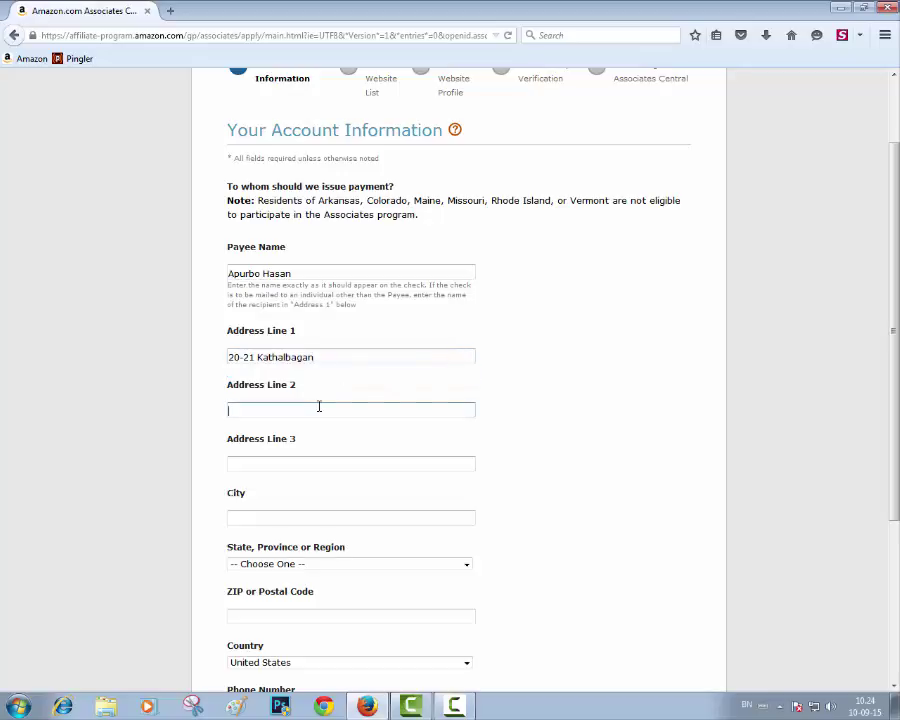
pyautogui.click(293, 426)
# Step: Skip Address Line 3 and fill the City field from its autocomplete suggestion
pyautogui.click(311, 464)
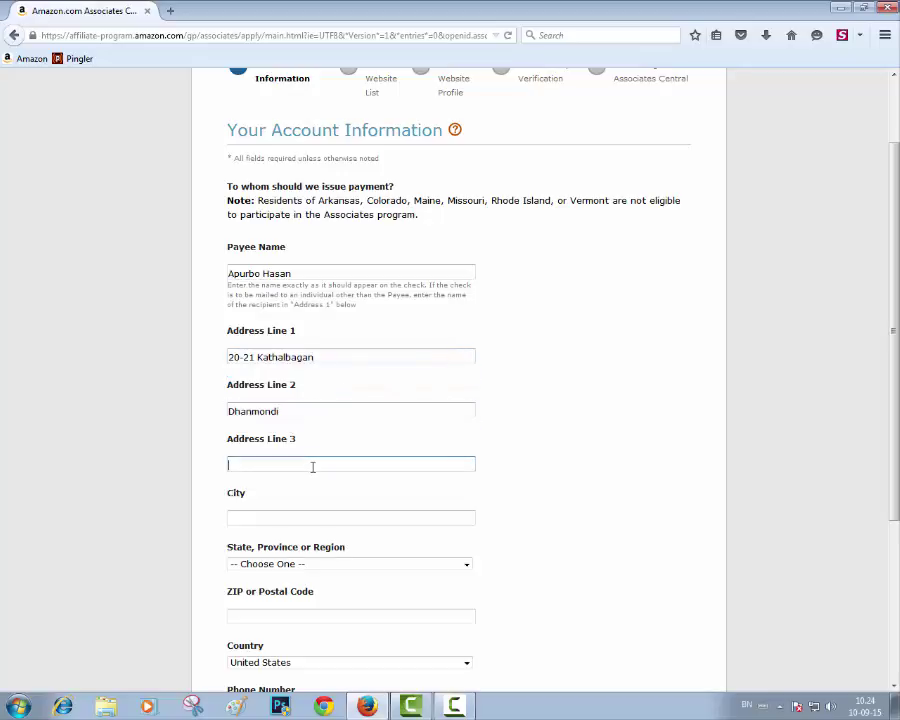
pyautogui.click(272, 520)
pyautogui.doubleClick(272, 520)
pyautogui.click(262, 532)
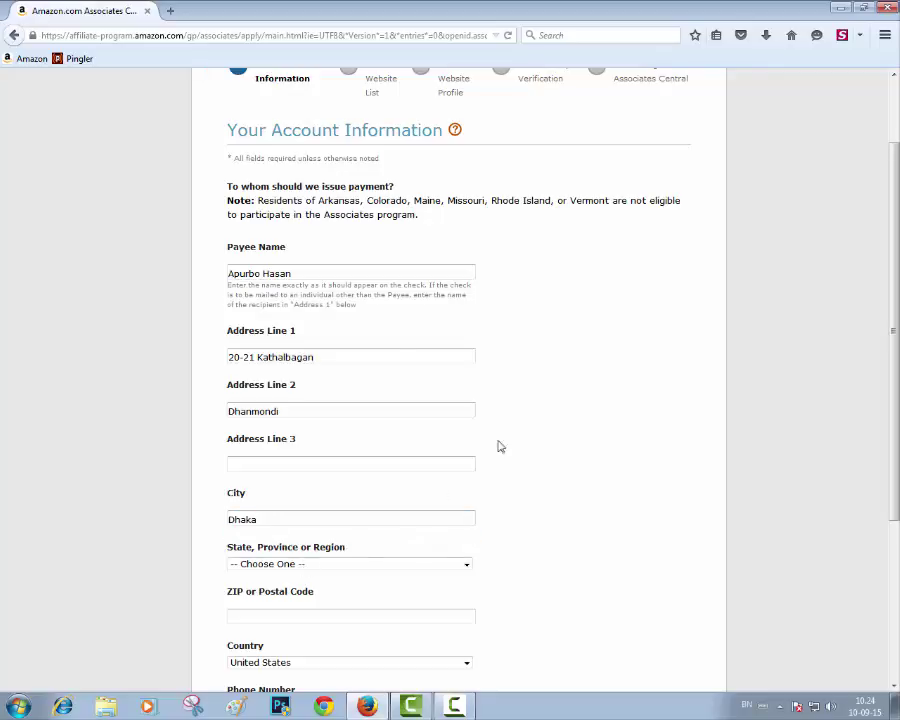
pyautogui.scroll(-5, 565, 444)
# Step: Choose Bangladesh as the country
pyautogui.click(283, 324)
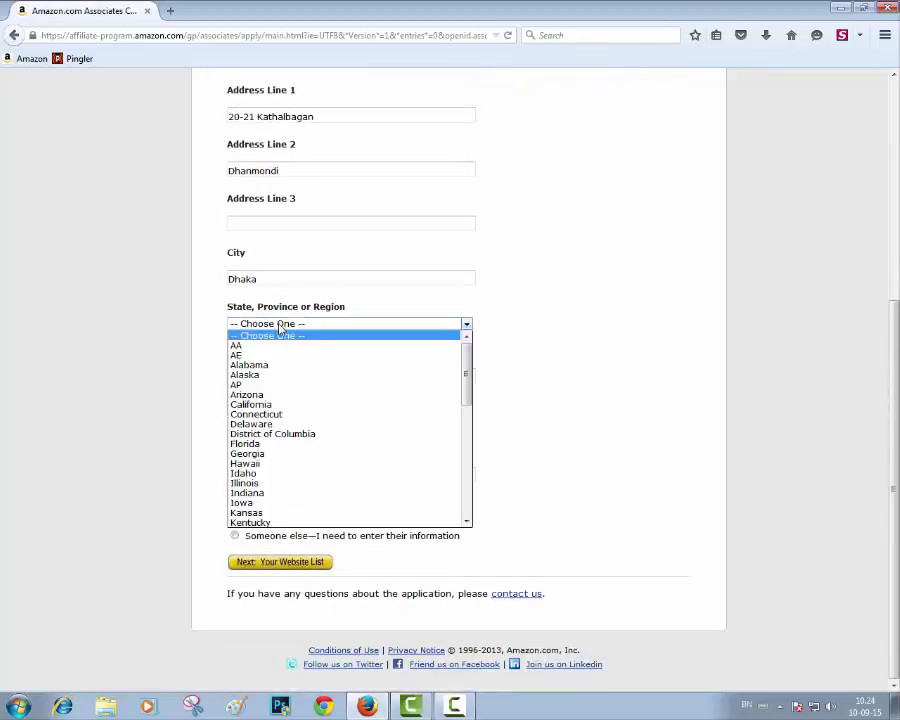
pyautogui.click(520, 323)
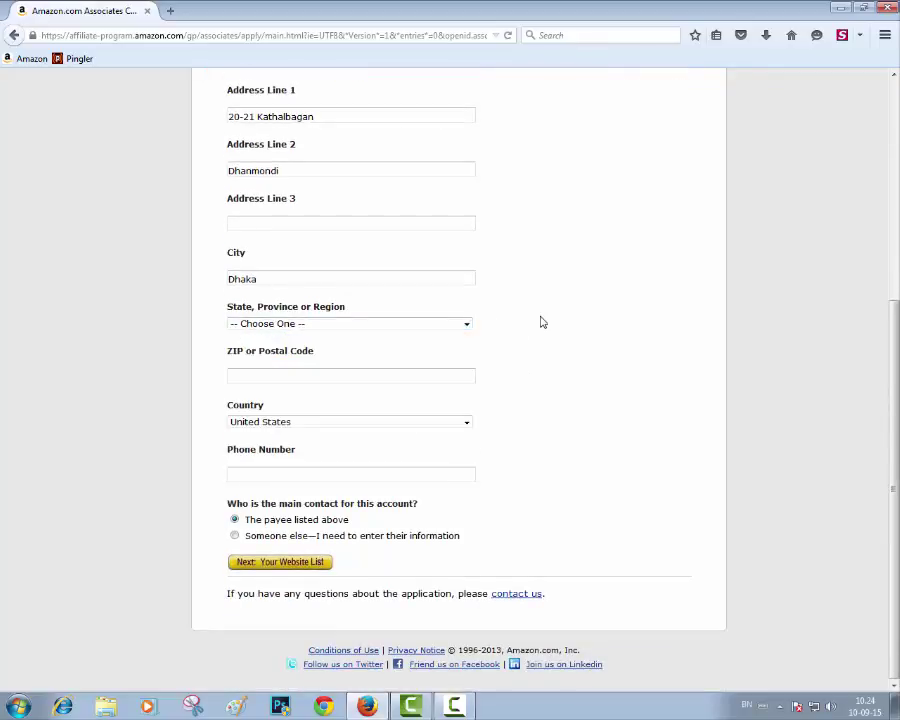
pyautogui.click(374, 420)
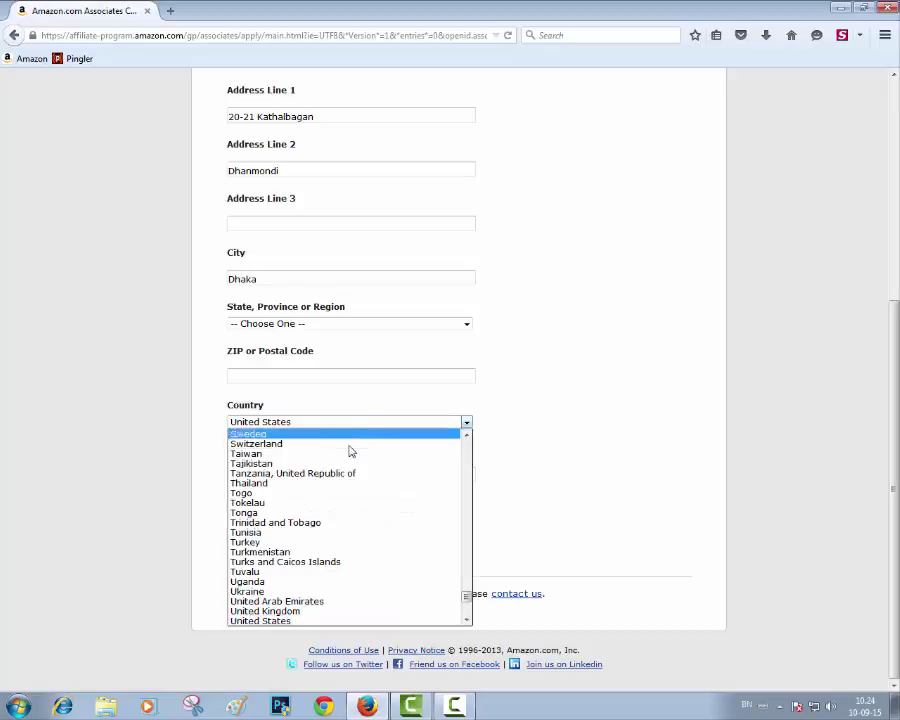
pyautogui.scroll(-3, 360, 460)
pyautogui.scroll(20, 370, 499)
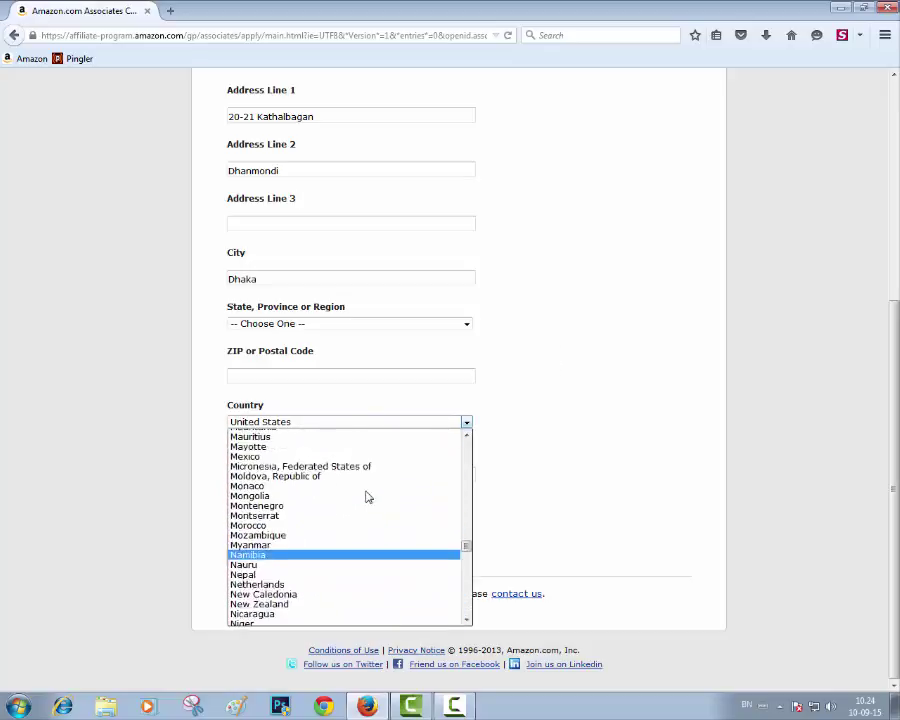
pyautogui.scroll(20, 368, 480)
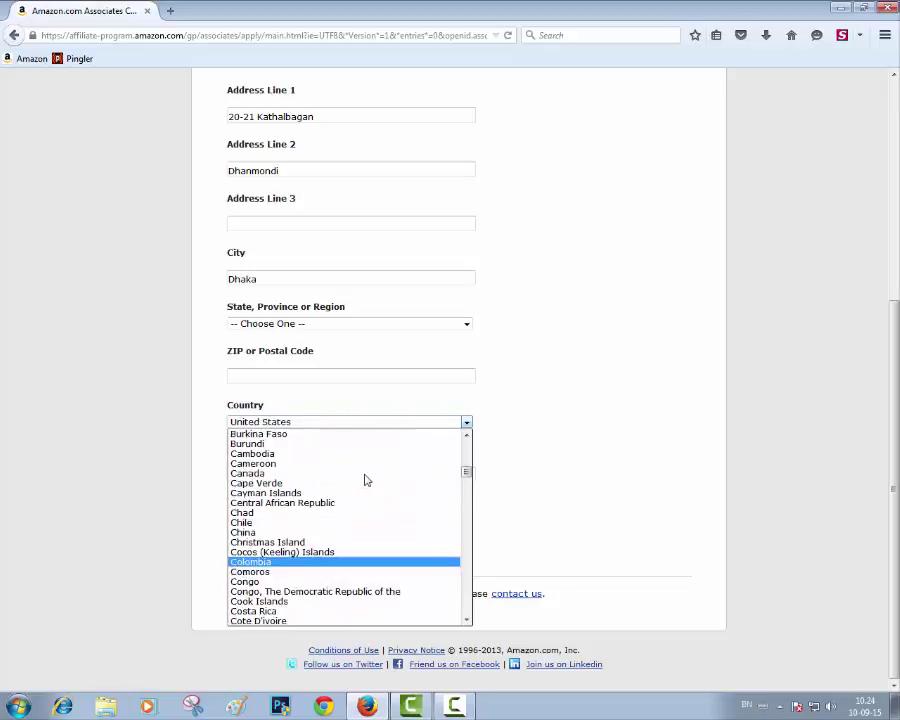
pyautogui.scroll(3, 363, 478)
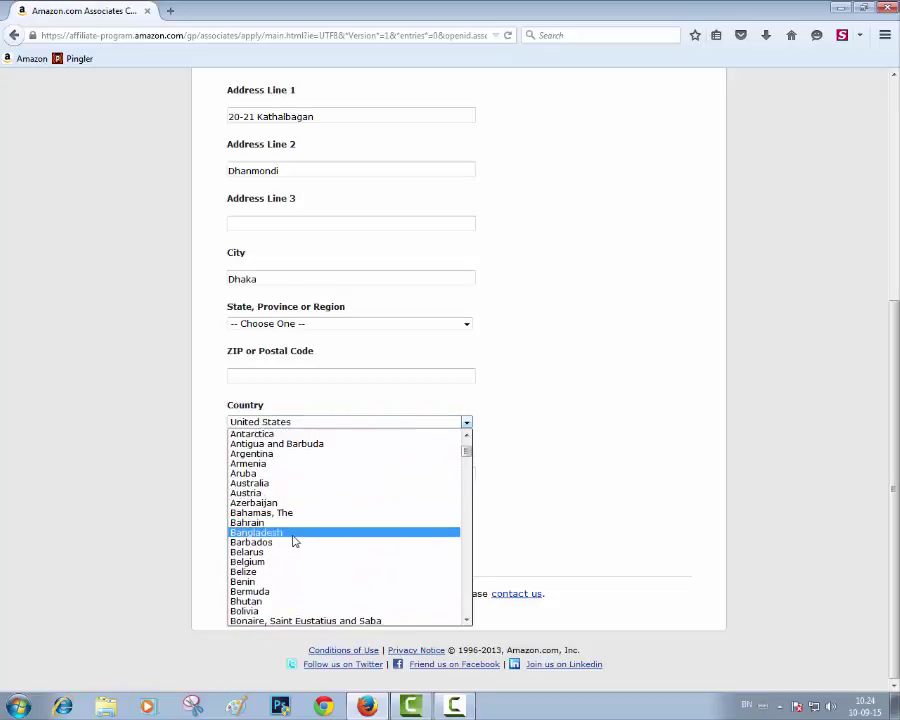
pyautogui.click(292, 530)
# Step: Fill in the state and postal code from their autocomplete suggestions
pyautogui.click(317, 332)
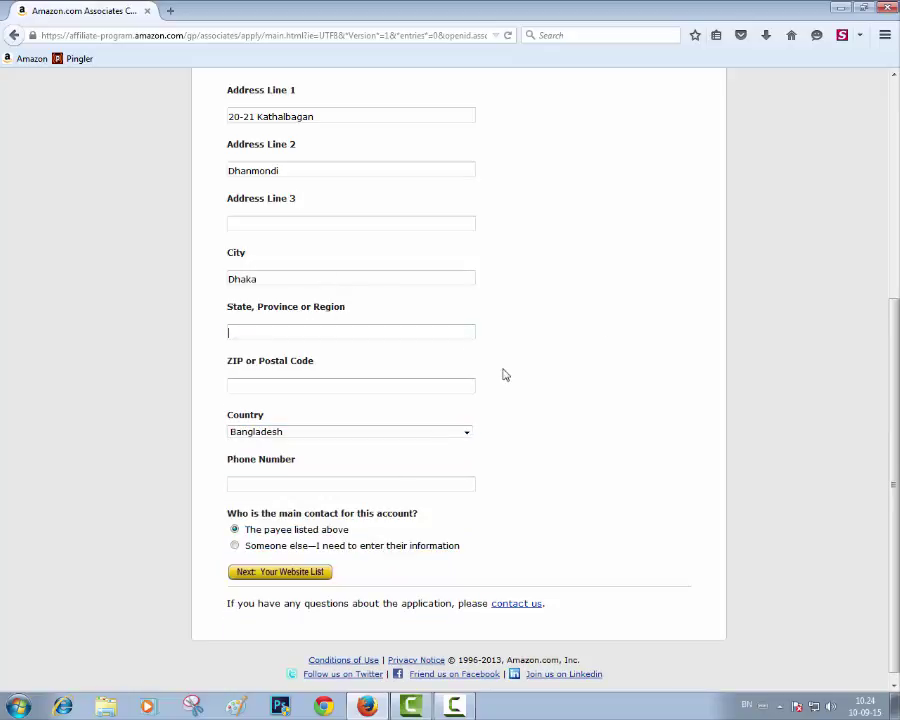
pyautogui.write('D')
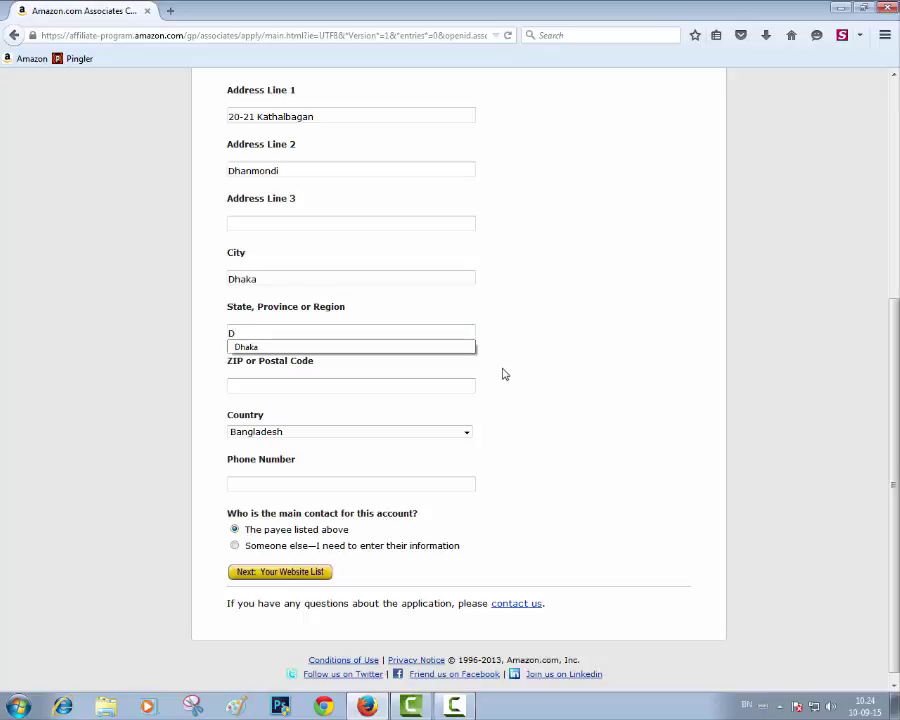
pyautogui.write('h')
pyautogui.press('Down')
pyautogui.press('Return')
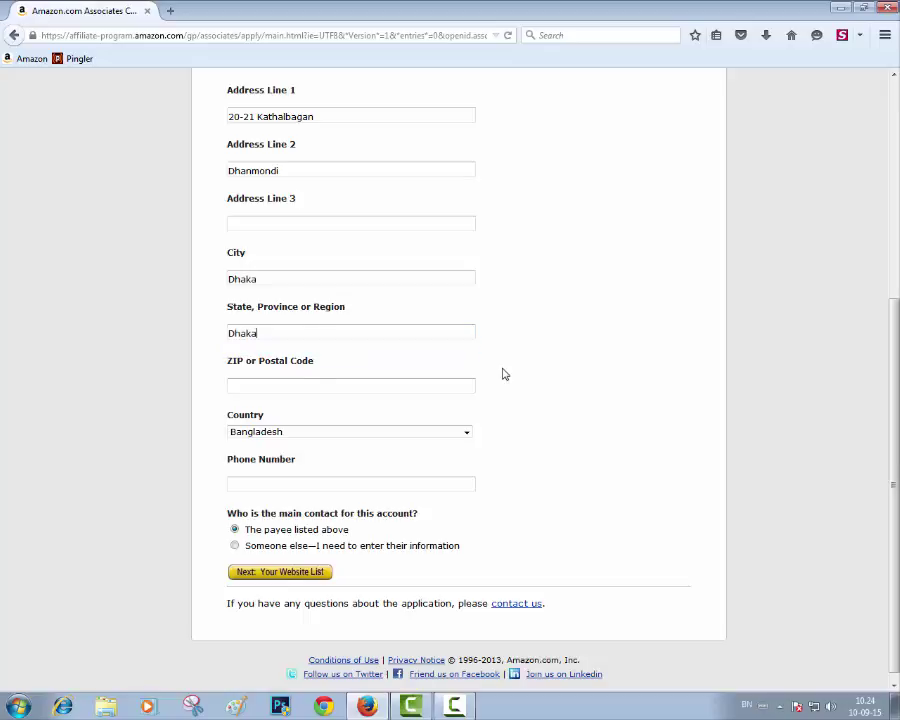
pyautogui.click(280, 388)
pyautogui.write('1205')
pyautogui.press('Down')
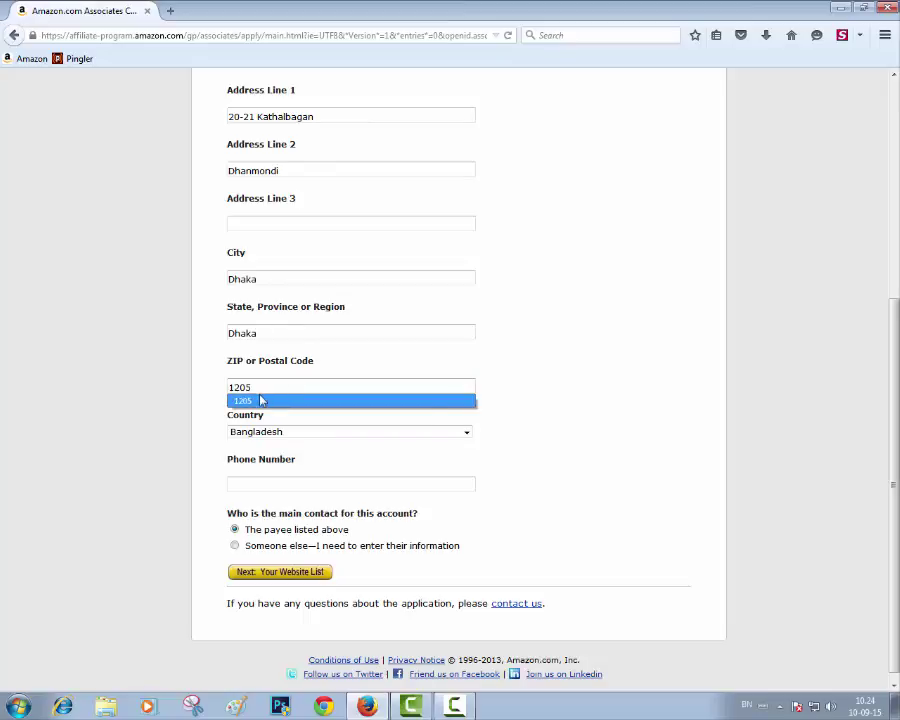
pyautogui.press('Return')
# Step: Enter the payee's phone number and continue to Your Website List
pyautogui.click(315, 483)
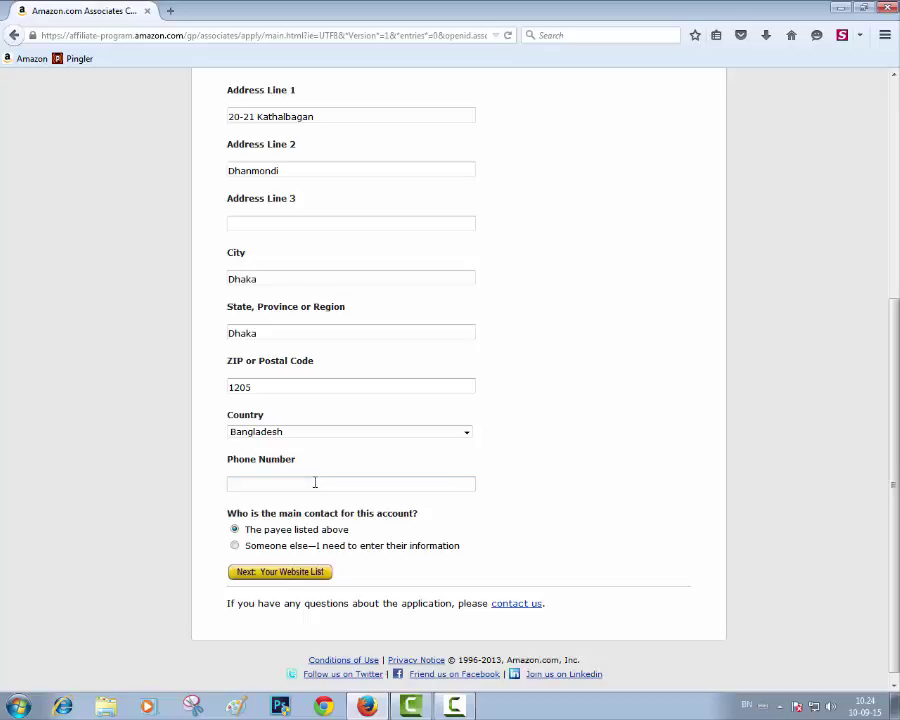
pyautogui.click(280, 578)
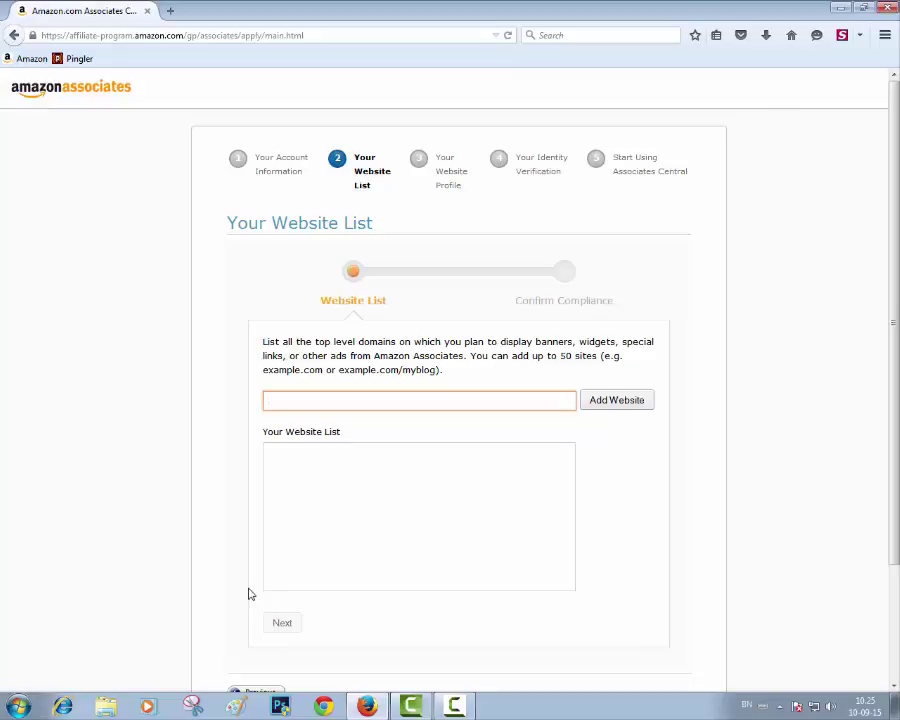
# Step: Add bookbd.info to the website list
pyautogui.scroll(-3, 311, 366)
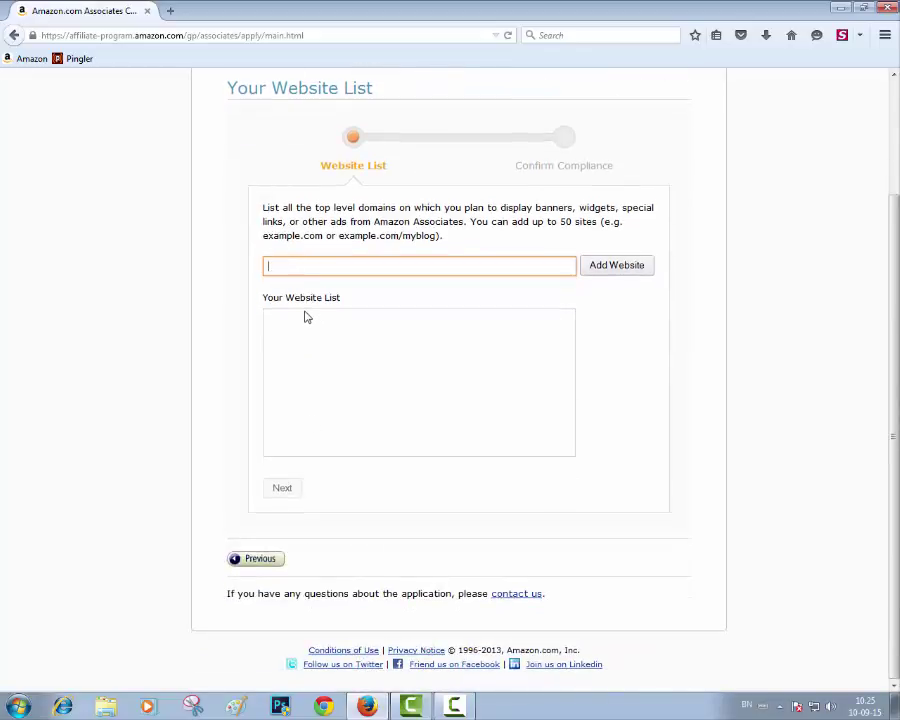
pyautogui.write('bookbd.info')
pyautogui.click(608, 276)
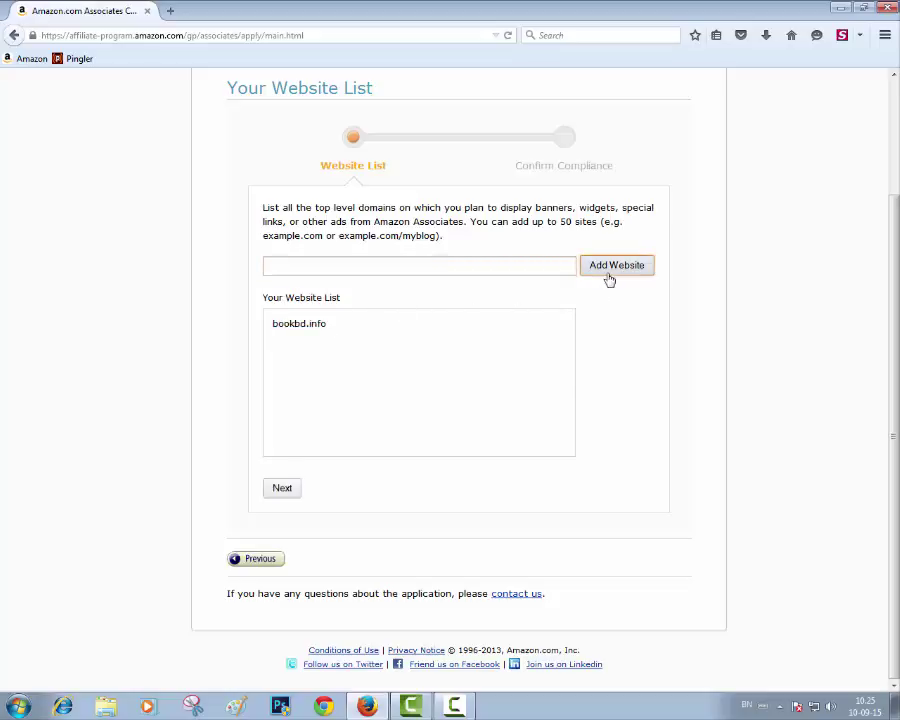
# Step: Answer No to the children-under-13 question and proceed to the Website Profile
pyautogui.click(282, 490)
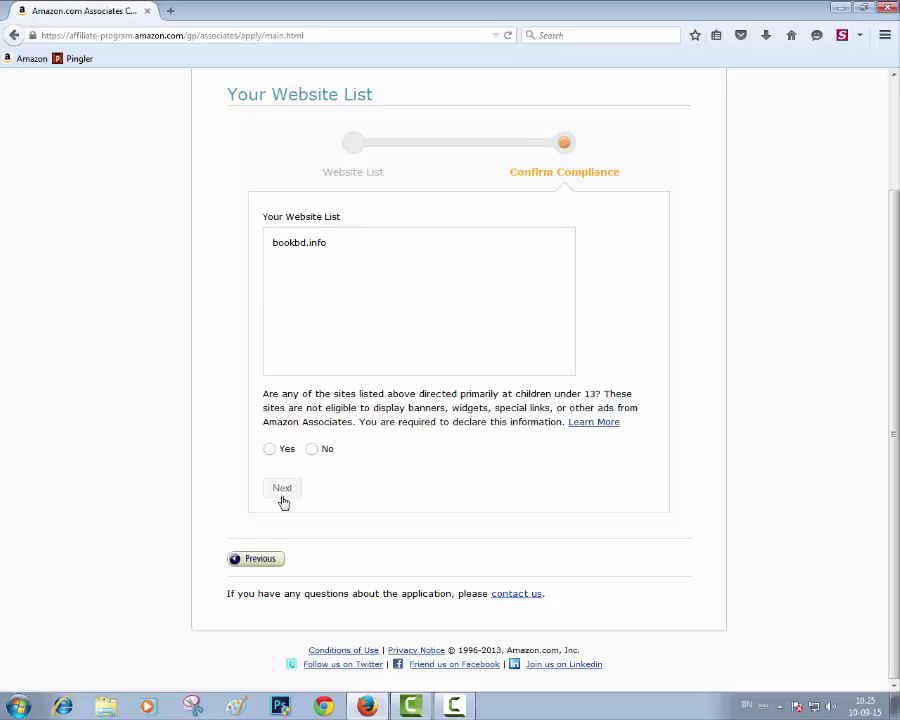
pyautogui.click(312, 449)
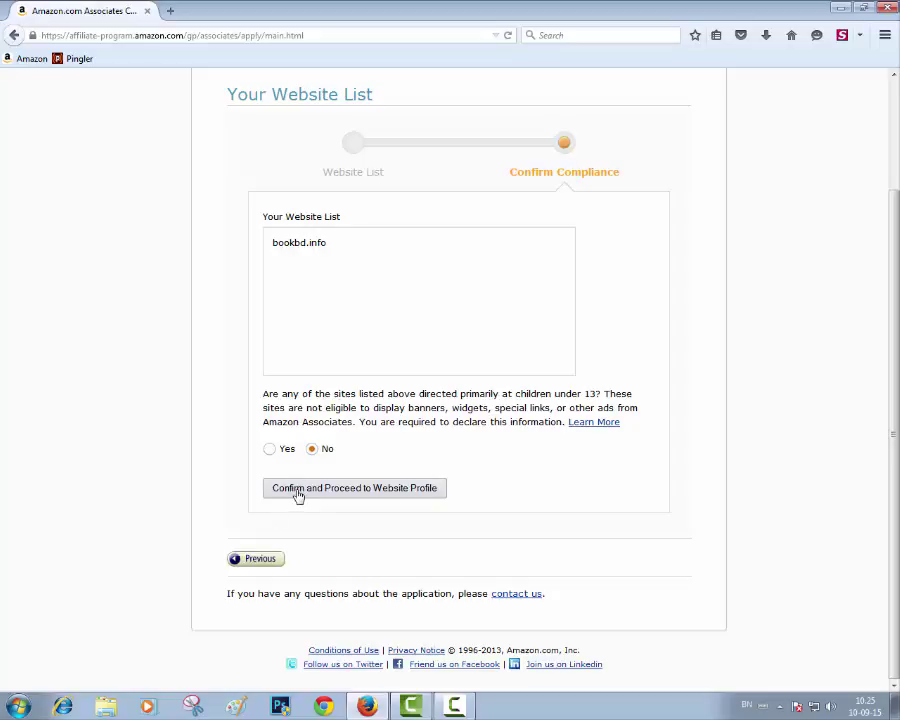
pyautogui.click(297, 490)
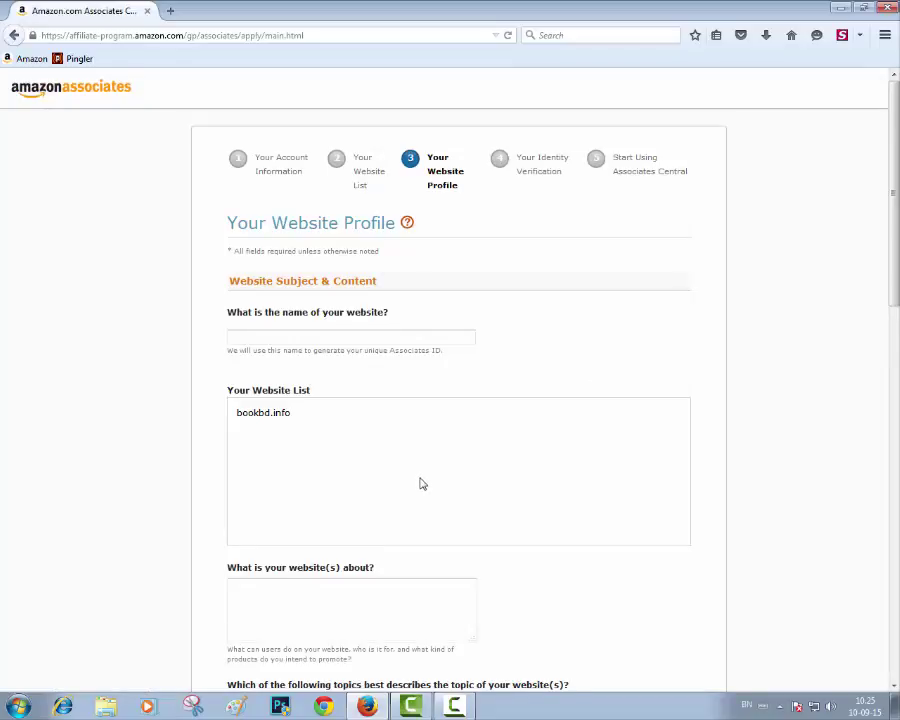
pyautogui.scroll(-5, 420, 484)
pyautogui.scroll(5, 420, 484)
# Step: Name the website 'Bookbd'
pyautogui.click(331, 339)
pyautogui.write('Book')
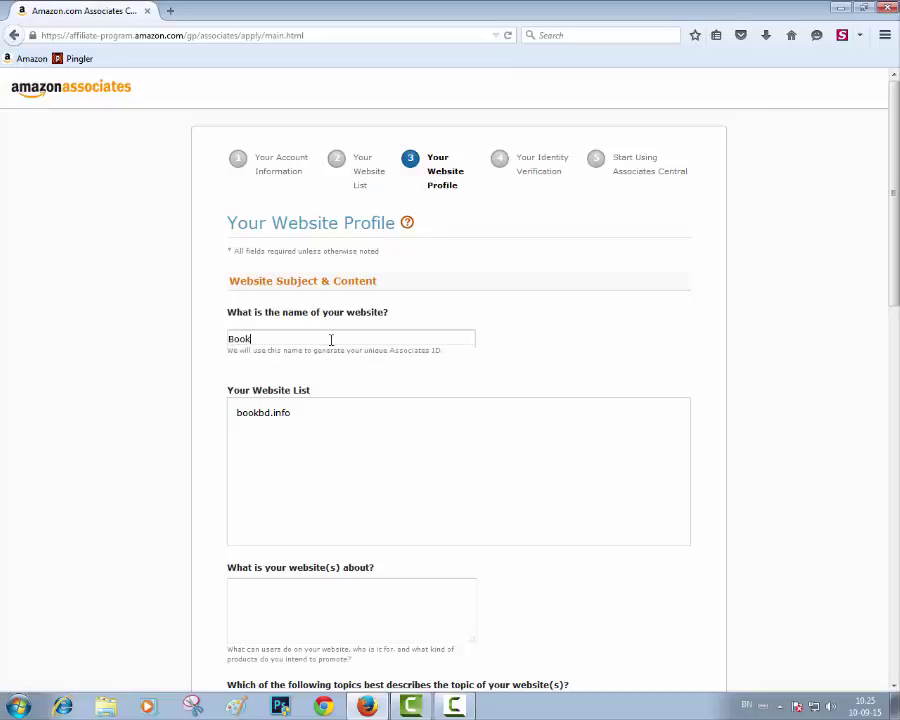
pyautogui.write('bd')
pyautogui.scroll(-3, 378, 504)
# Step: Paste the book-reading site description into 'What is your website(s) about?'
pyautogui.click(378, 504)
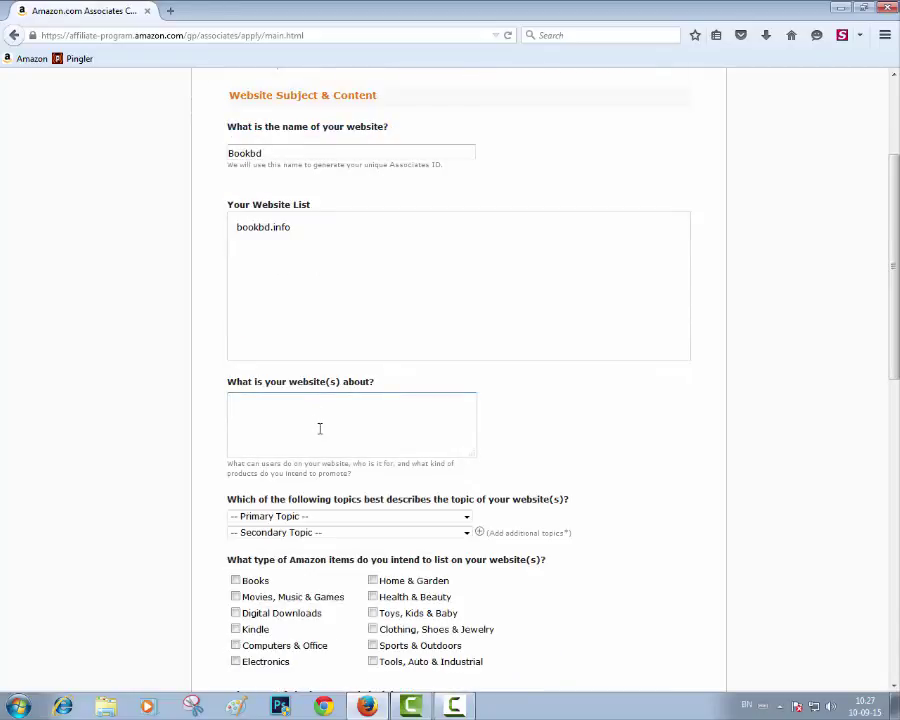
pyautogui.write("For Professional Skill Read Bookbd Series's Book. You Can Collect Our Book From any Library of Bangladesh, Kolkata and others Country")
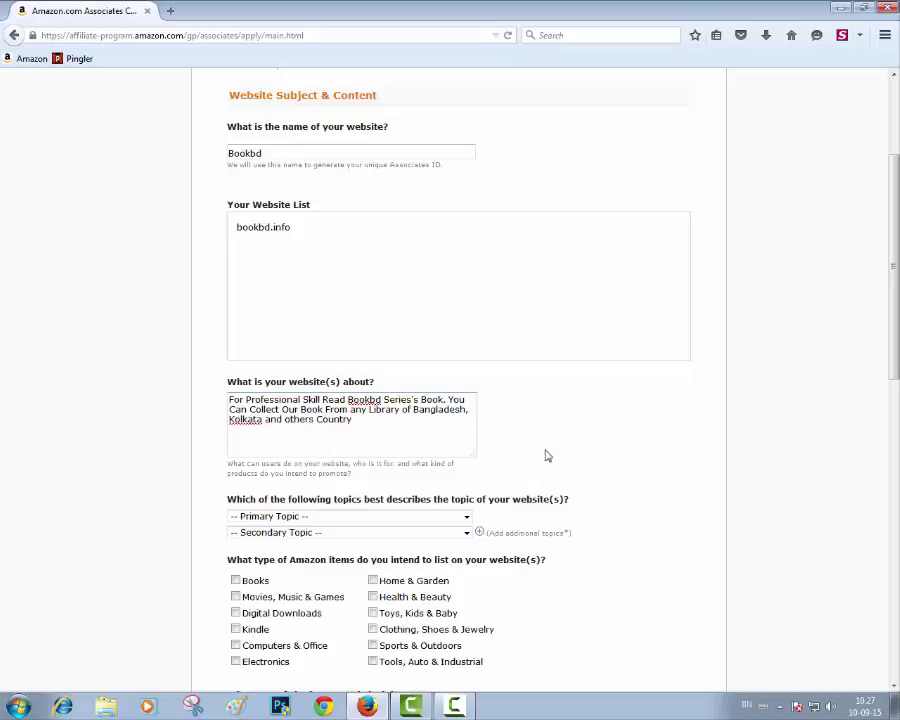
pyautogui.rightClick(243, 420)
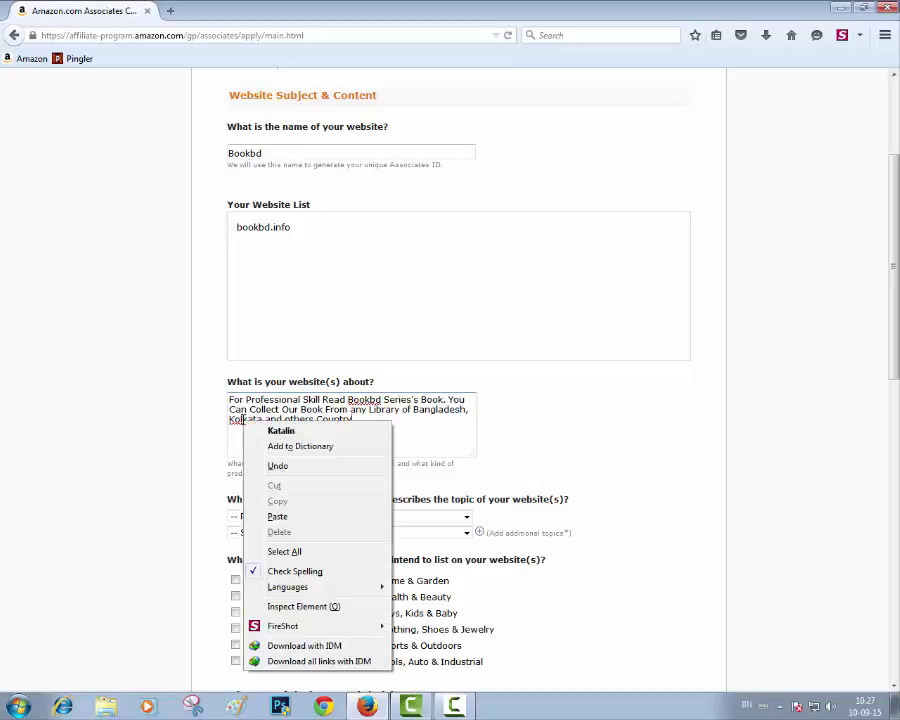
pyautogui.click(645, 408)
pyautogui.scroll(-3, 558, 448)
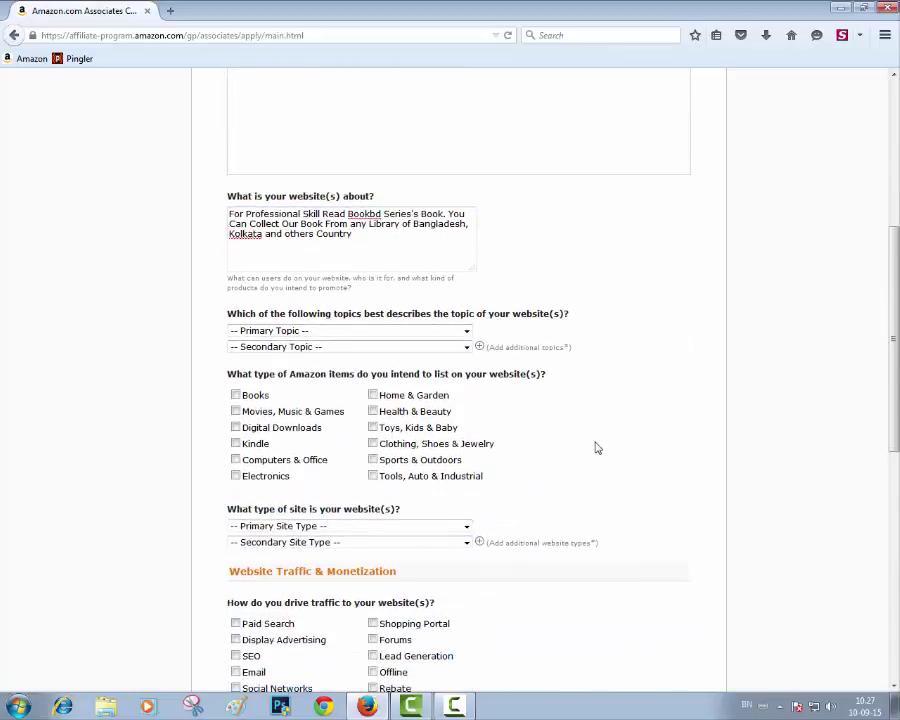
# Step: Set the primary topic to Books and secondary topic to Education/ School /Reference/News
pyautogui.click(296, 338)
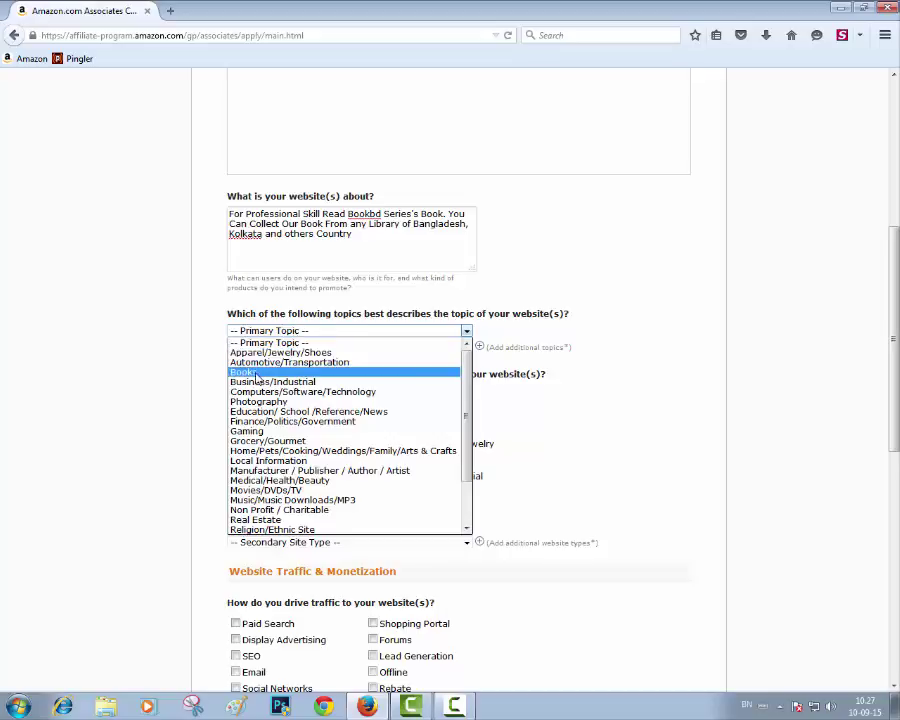
pyautogui.click(258, 371)
pyautogui.click(320, 347)
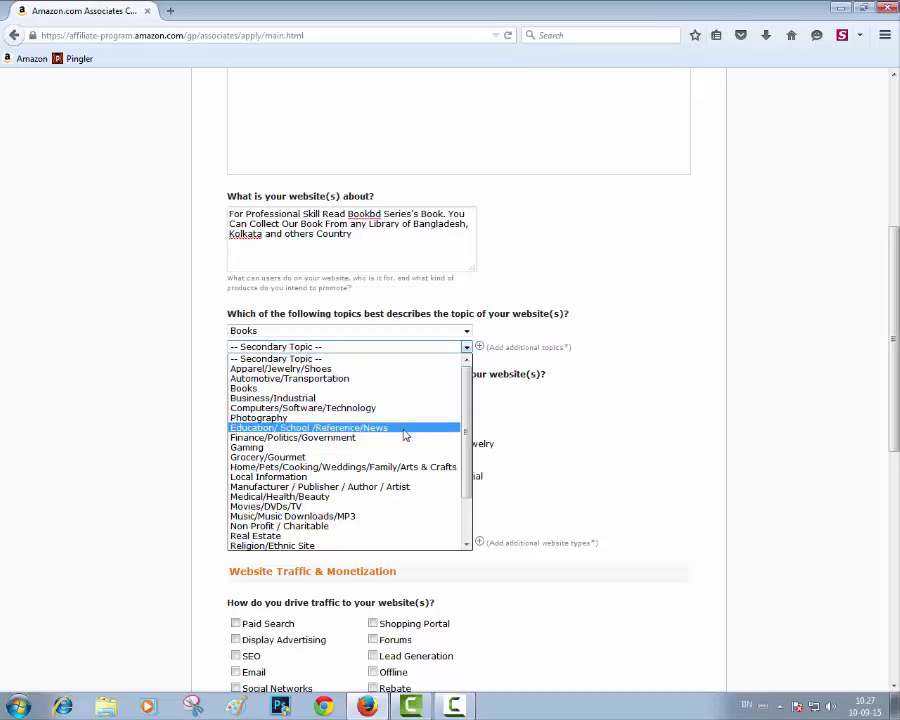
pyautogui.click(348, 428)
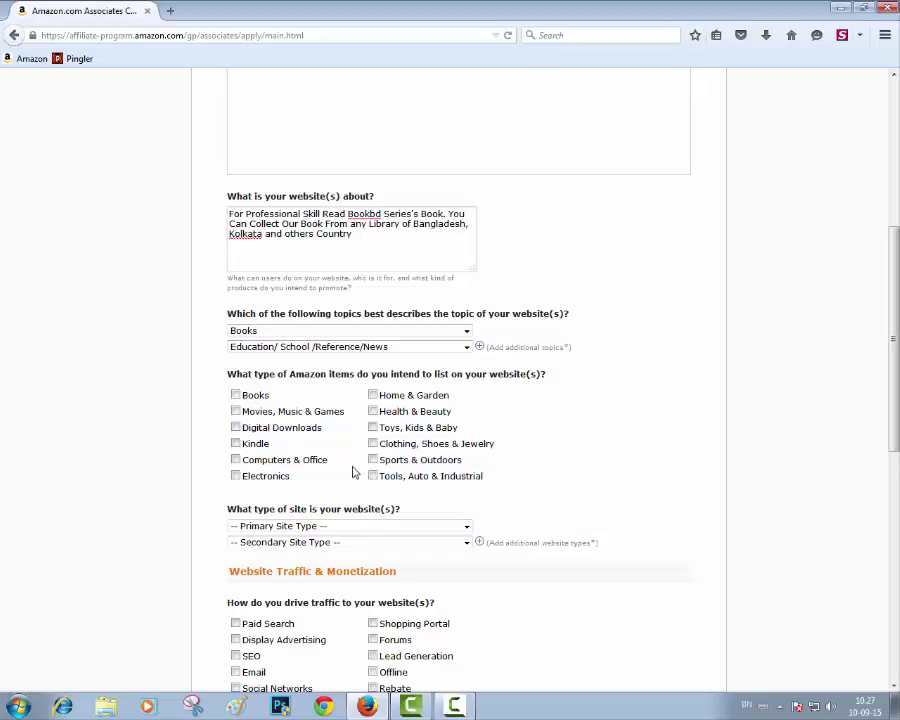
# Step: Tick Books, Home & Garden, Health & Beauty, Toys, Kids & Baby, and Sports & Outdoors item types
pyautogui.click(235, 395)
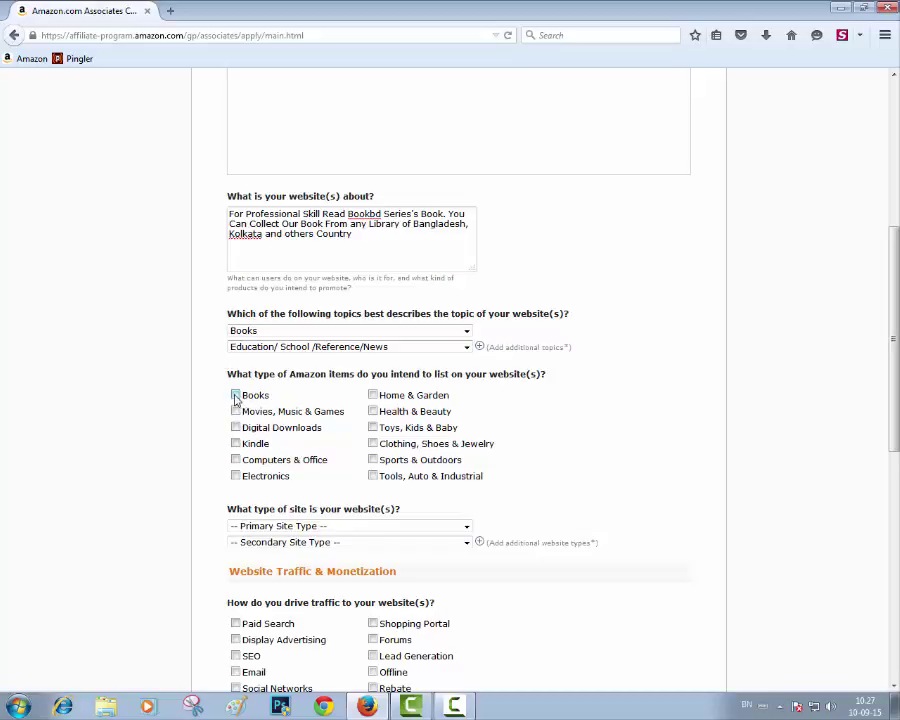
pyautogui.click(372, 395)
pyautogui.click(372, 411)
pyautogui.click(376, 430)
pyautogui.click(376, 463)
pyautogui.scroll(-1, 435, 499)
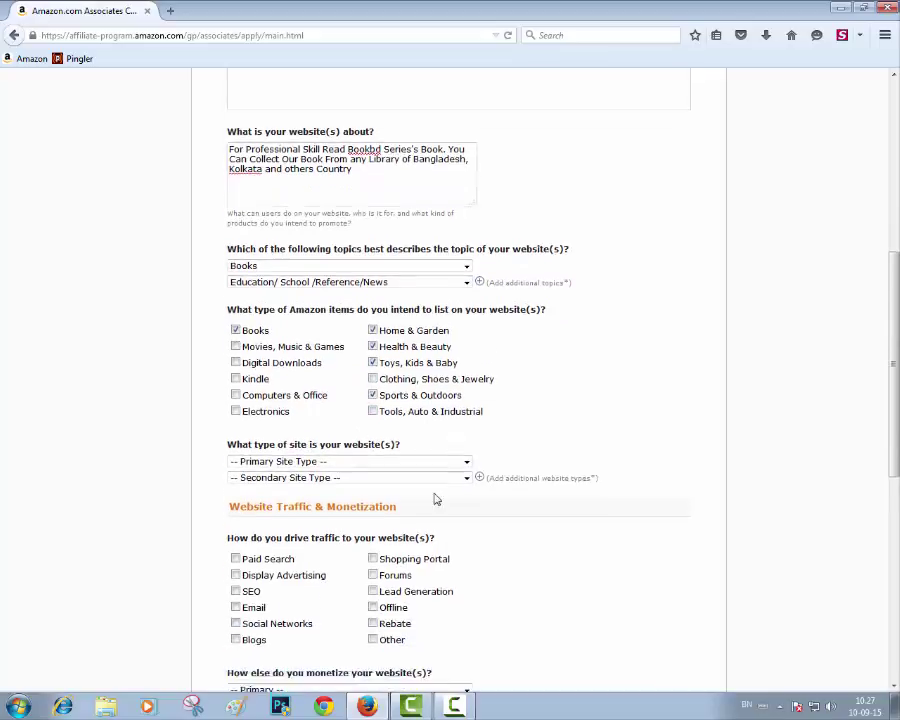
pyautogui.scroll(-3, 435, 499)
# Step: Set the primary site type to Content or Niche Website and secondary to Blog
pyautogui.click(293, 155)
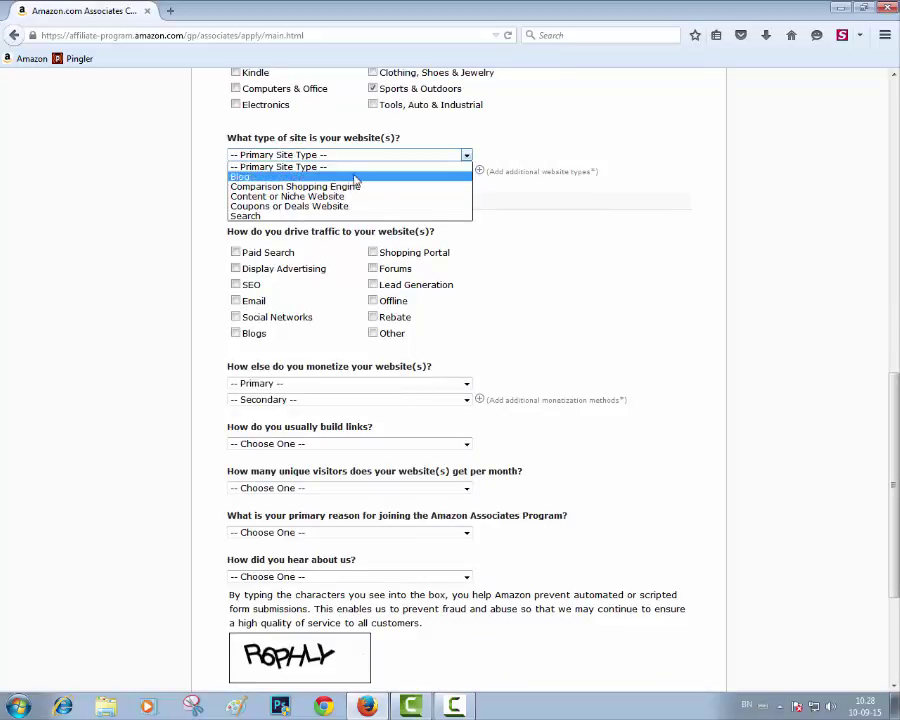
pyautogui.click(299, 197)
pyautogui.click(293, 172)
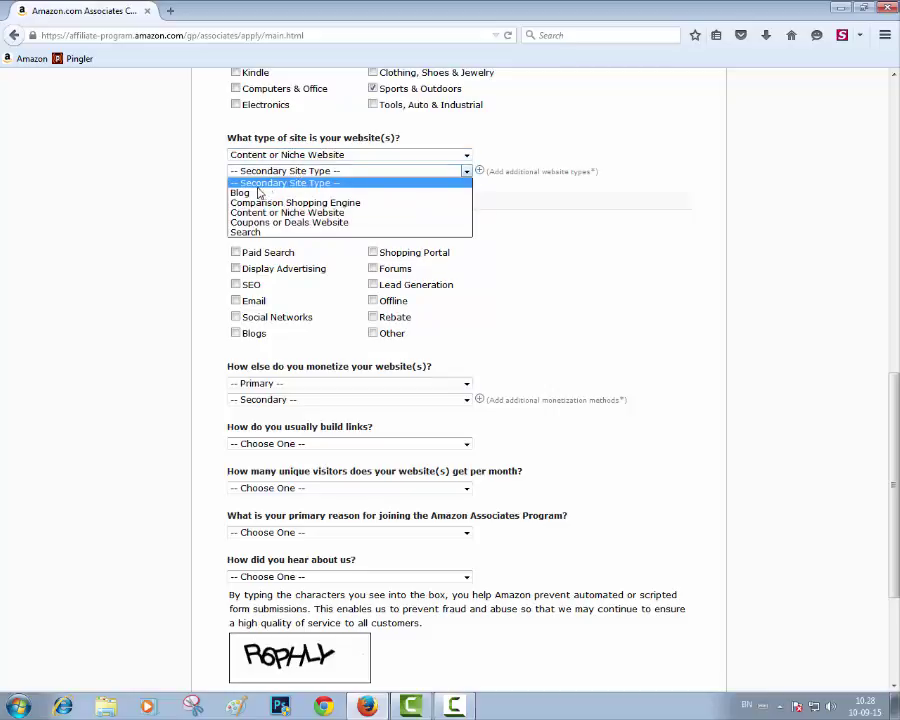
pyautogui.click(255, 190)
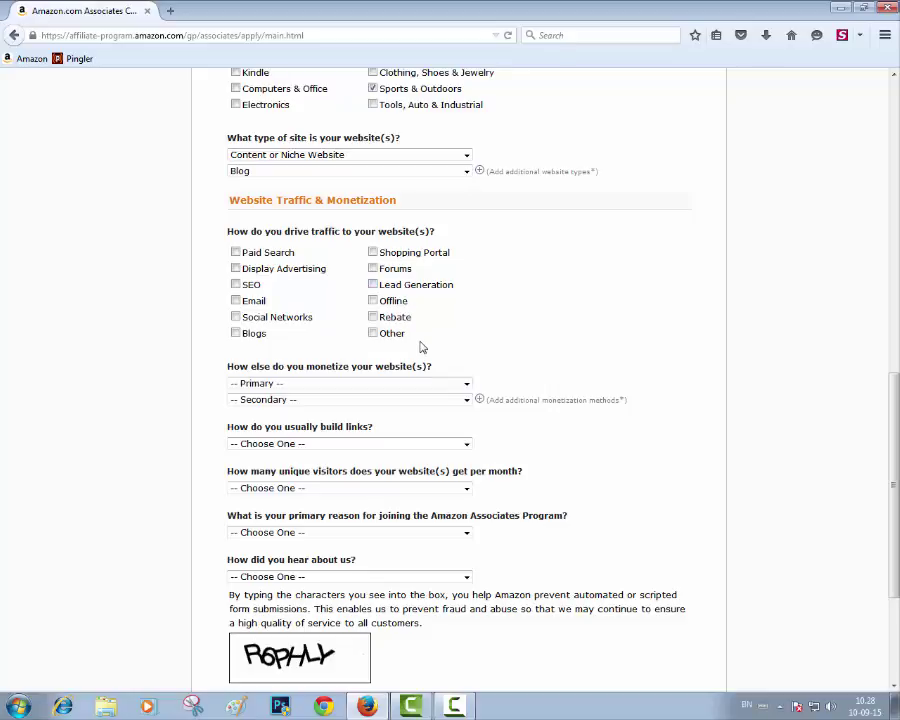
# Step: Tick Paid Search, Display Advertising, SEO, Social Networks and Blogs as traffic sources
pyautogui.click(235, 253)
pyautogui.click(235, 268)
pyautogui.click(235, 284)
pyautogui.click(235, 317)
pyautogui.click(235, 333)
pyautogui.scroll(-2, 460, 355)
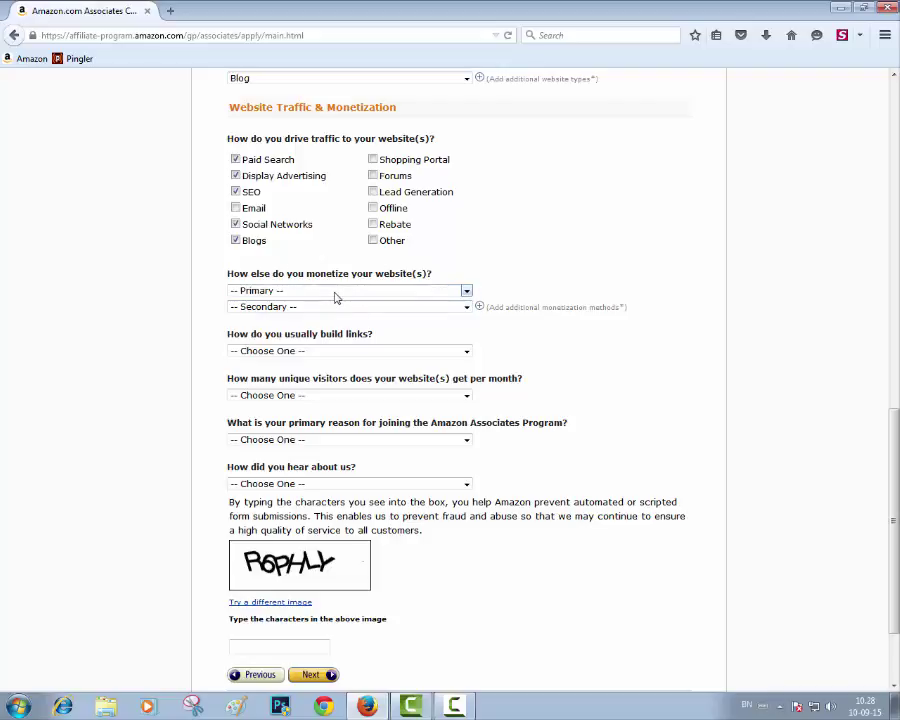
# Step: Set primary monetization to Associates only and secondary to Contextual Advertising
pyautogui.click(336, 291)
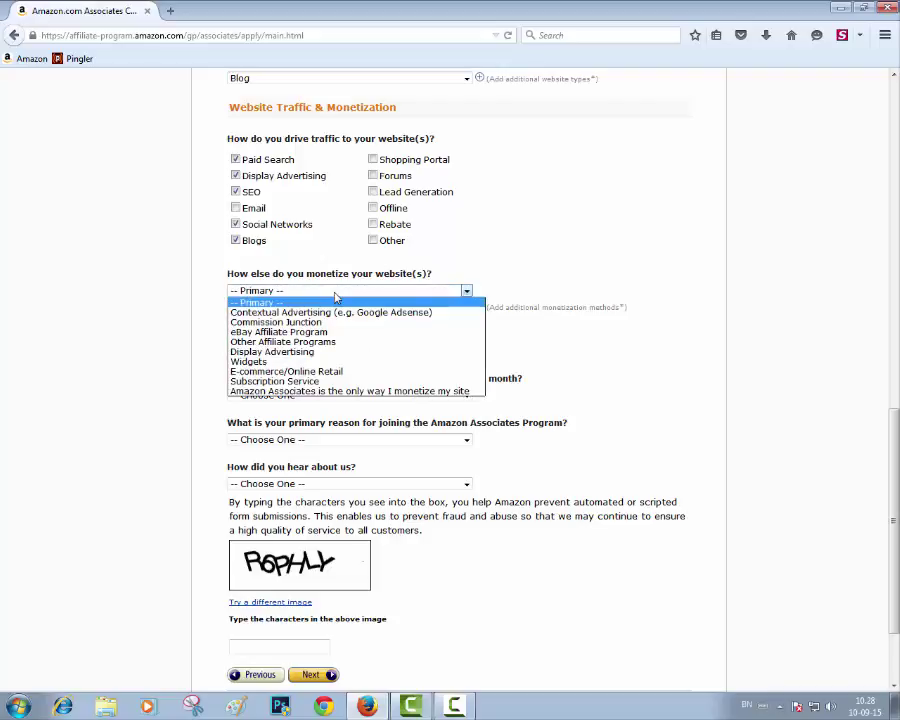
pyautogui.click(305, 392)
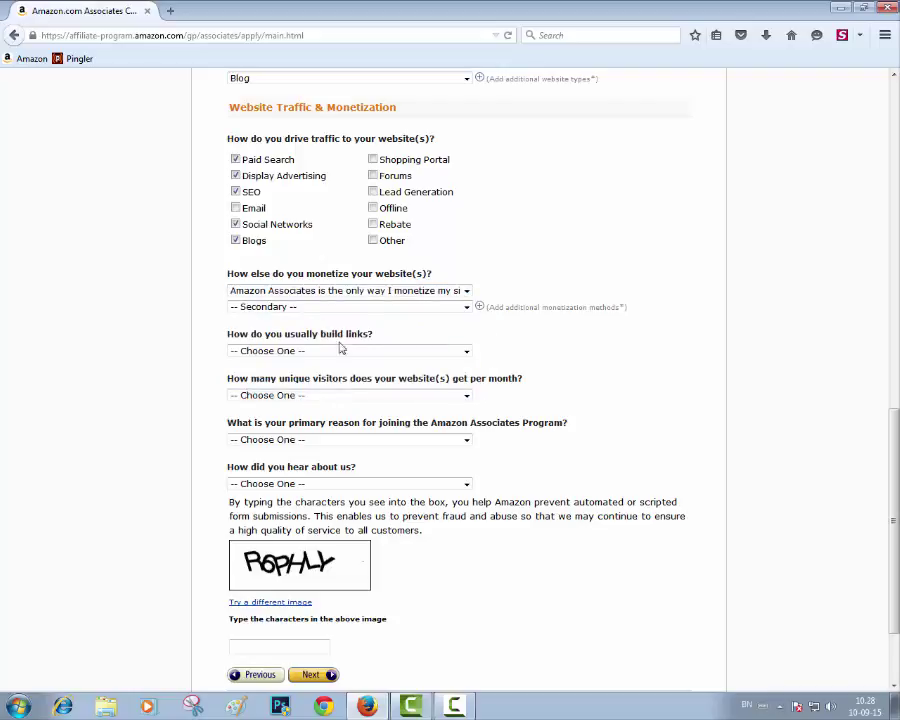
pyautogui.click(466, 306)
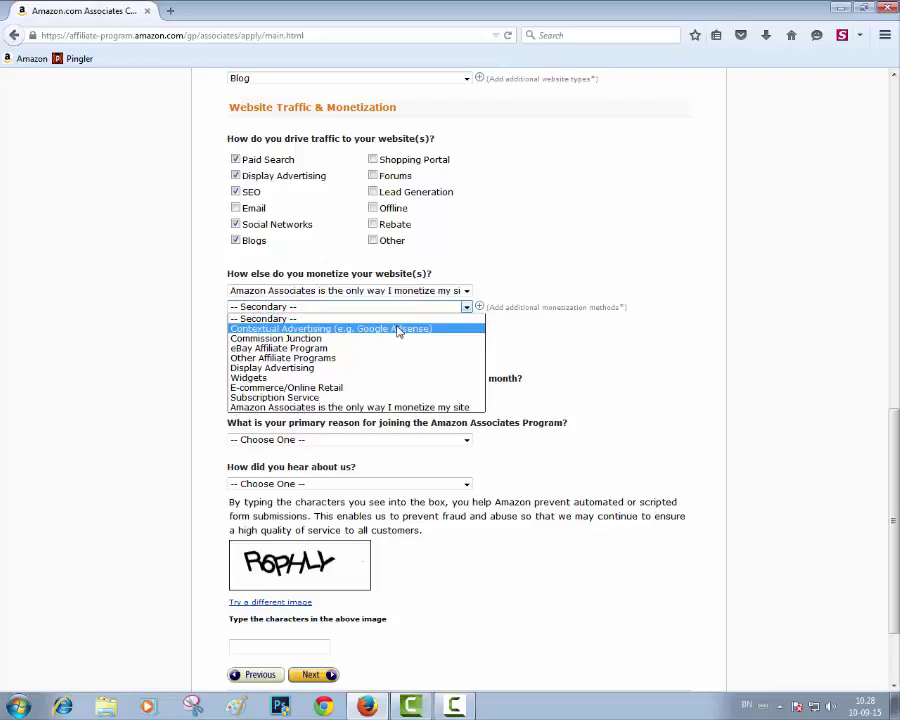
pyautogui.click(398, 329)
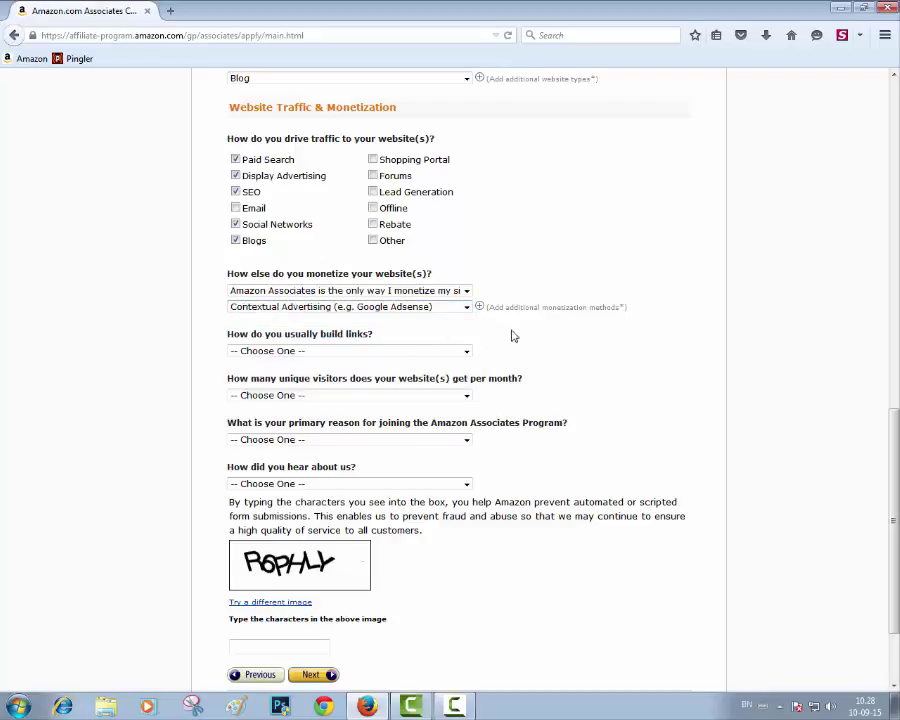
# Step: Set link building to manually via text editor and monthly visitors to 5,001–50,000
pyautogui.click(270, 351)
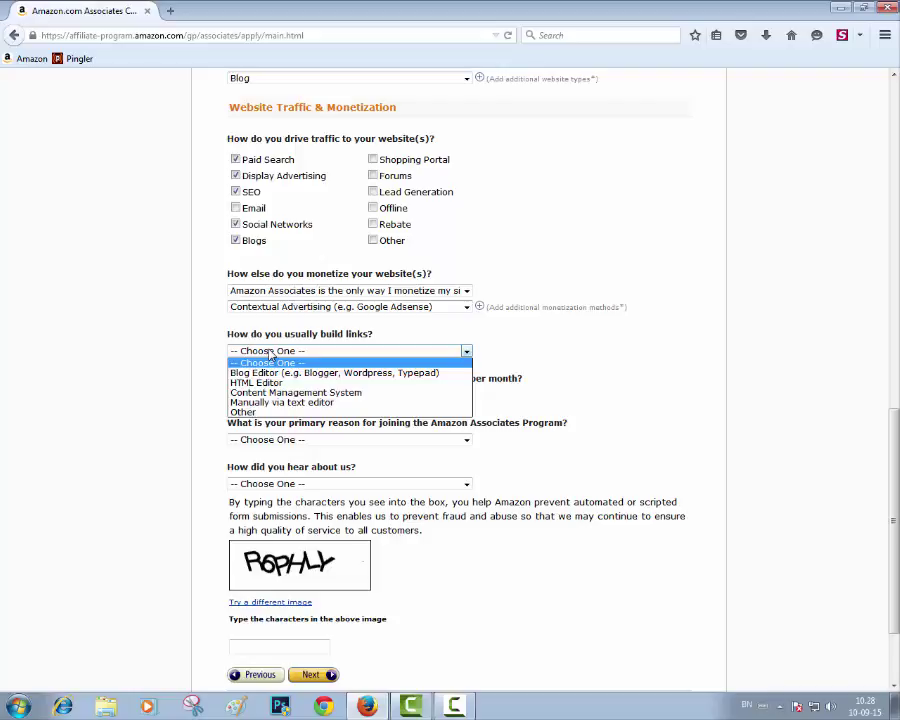
pyautogui.click(270, 351)
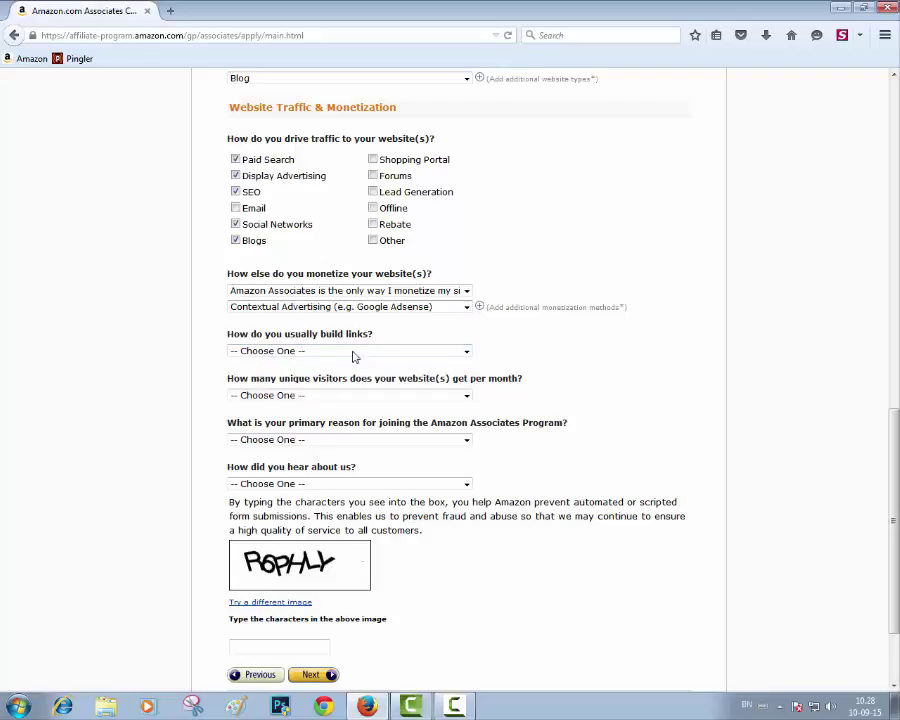
pyautogui.click(305, 352)
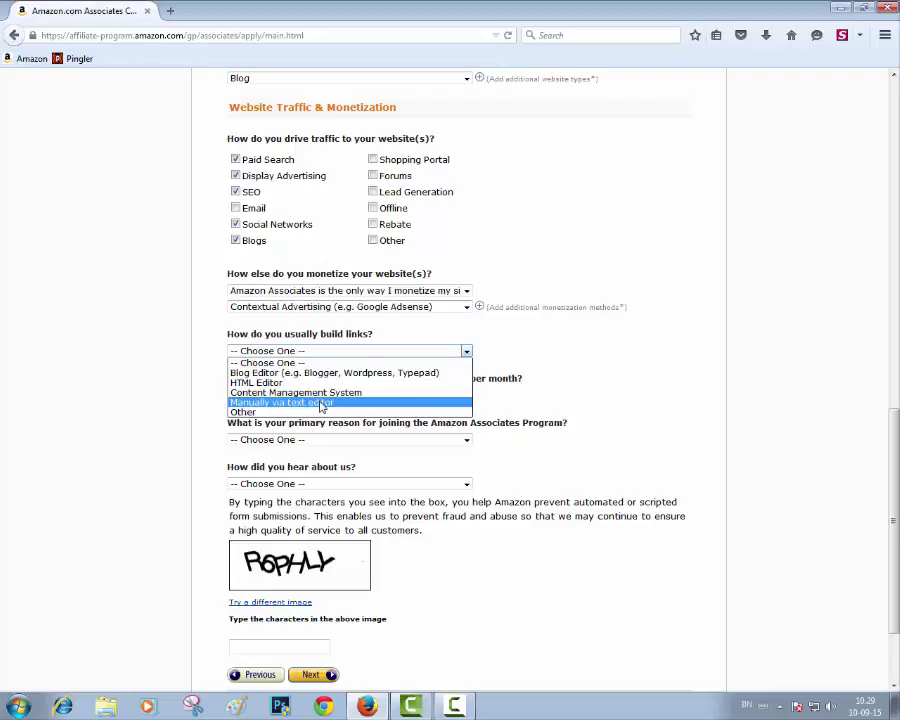
pyautogui.click(321, 403)
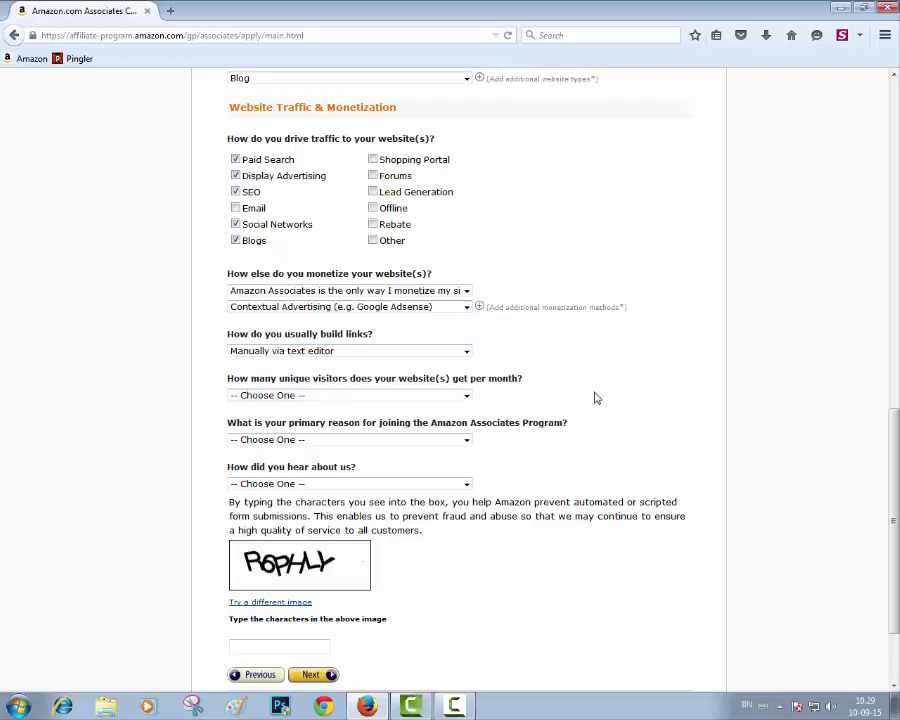
pyautogui.click(327, 397)
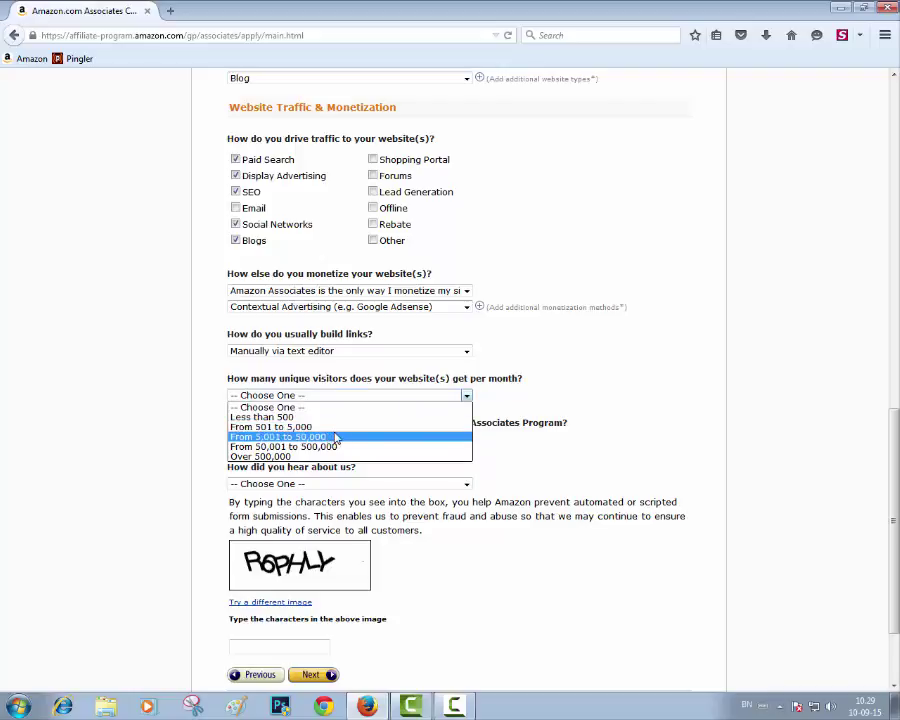
pyautogui.click(336, 437)
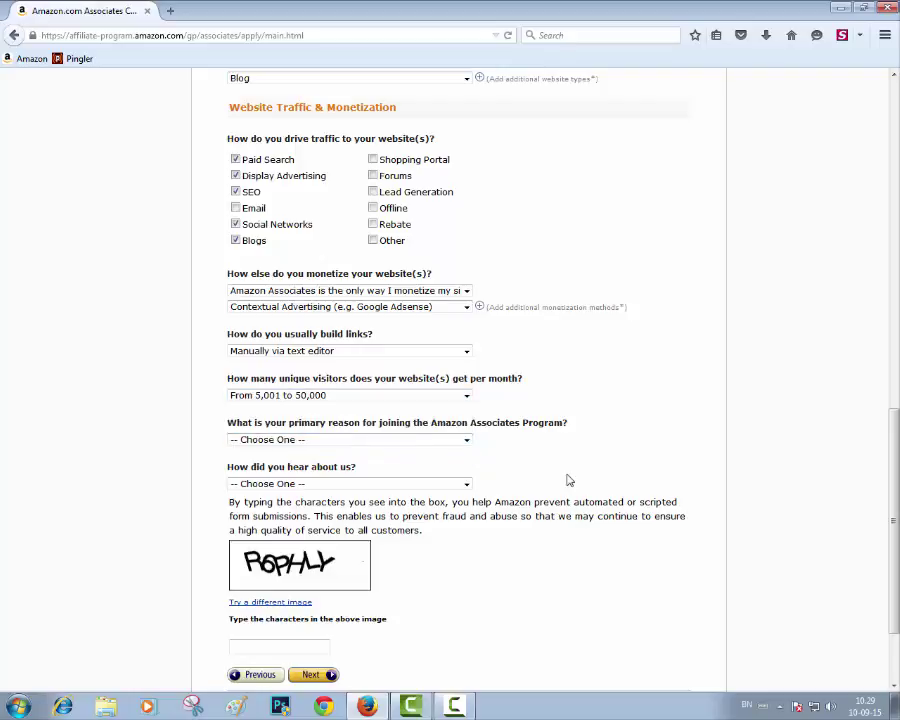
pyautogui.scroll(-2, 578, 463)
pyautogui.click(297, 346)
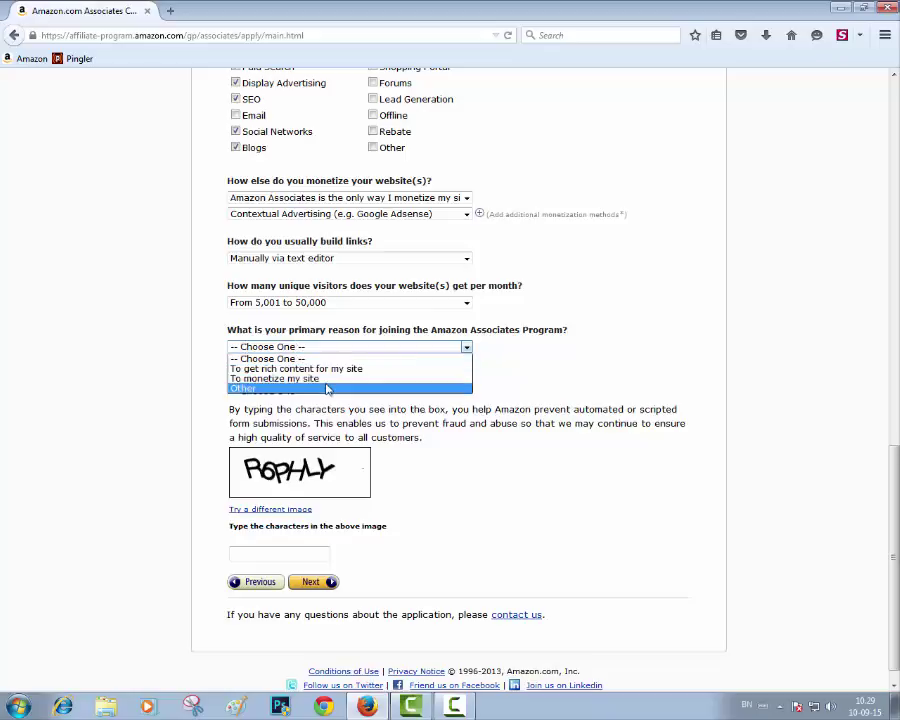
# Step: Choose 'To monetize my site' as the reason and 'From the Amazon.com Website' as the source
pyautogui.click(346, 379)
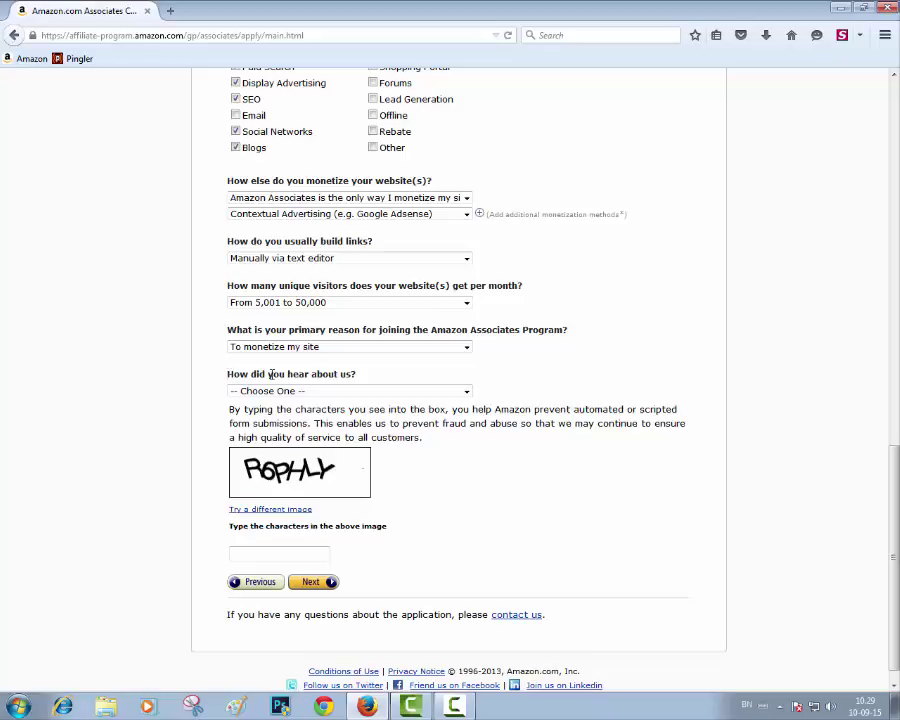
pyautogui.click(346, 392)
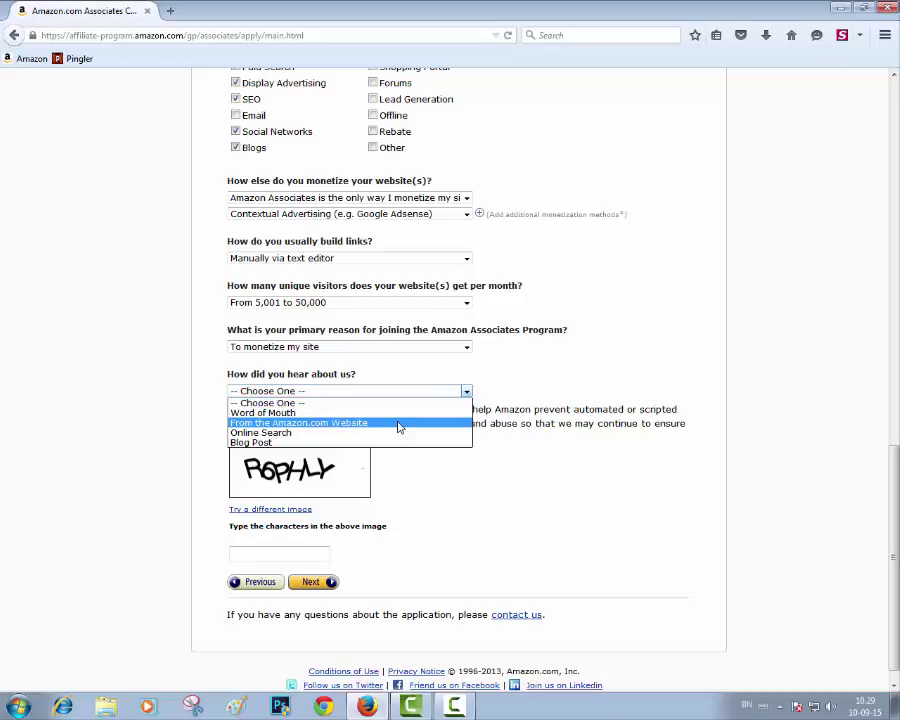
pyautogui.click(342, 424)
# Step: Enter the captcha characters and submit the website profile
pyautogui.click(255, 556)
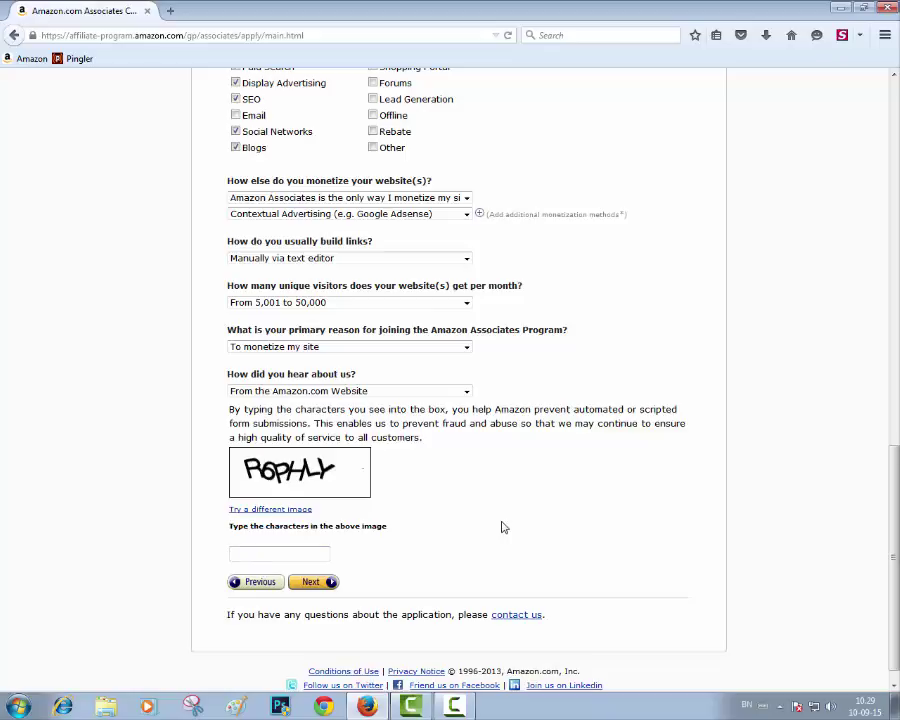
pyautogui.write('r6phly')
pyautogui.click(311, 587)
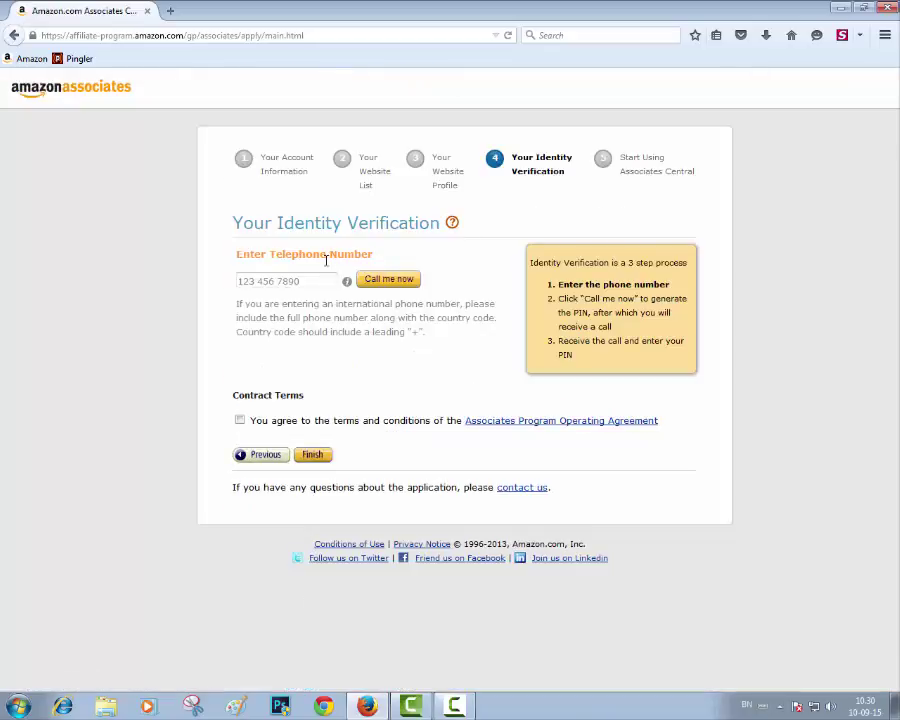
# Step: Enter the phone number with its country code, correct the mistyped digit, and request a verification call
pyautogui.click(300, 280)
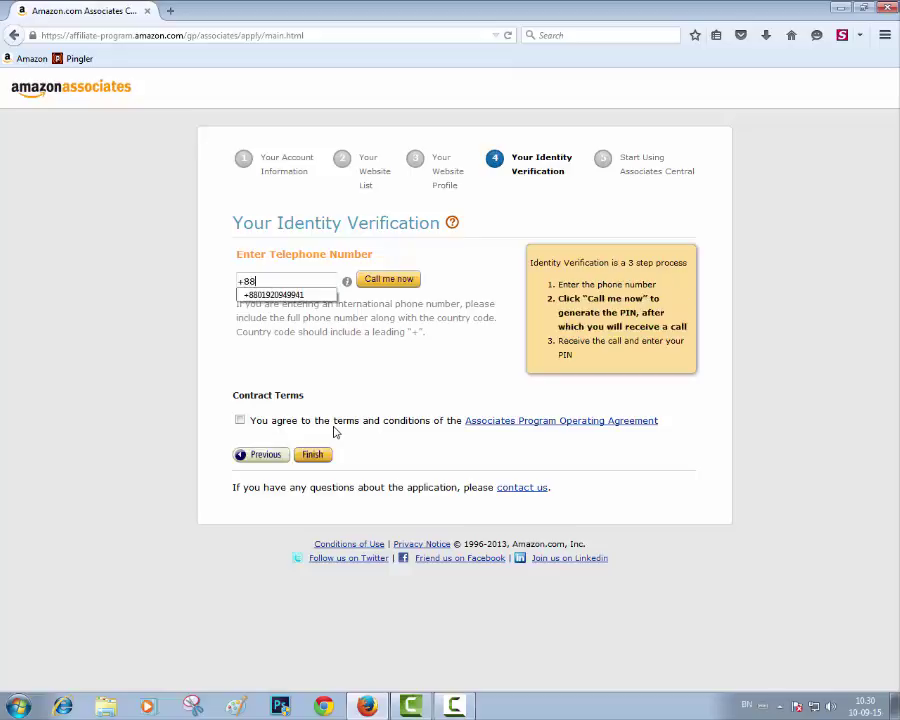
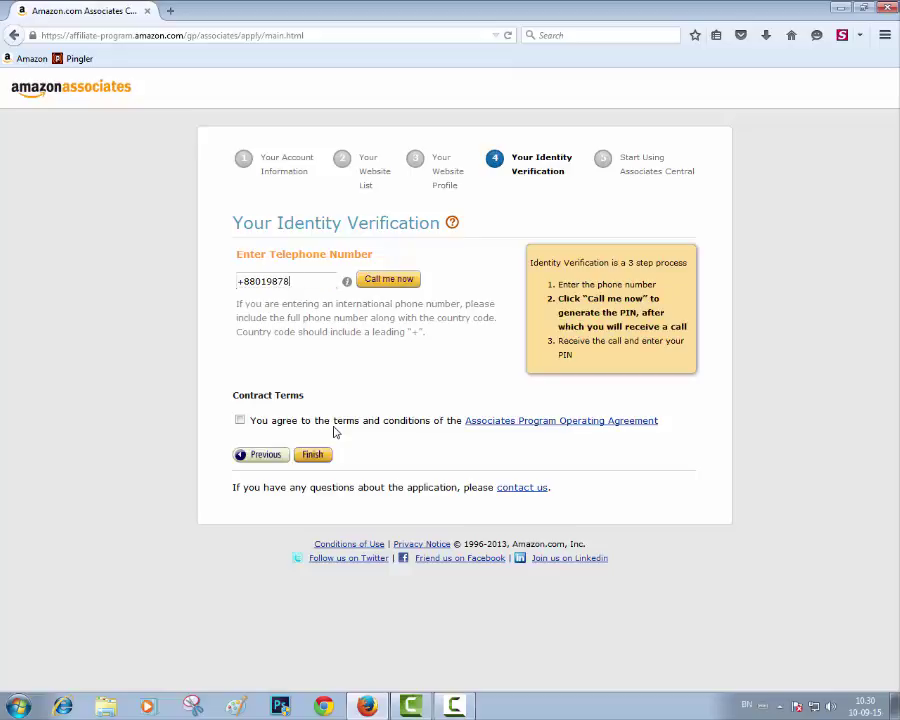
pyautogui.click(390, 281)
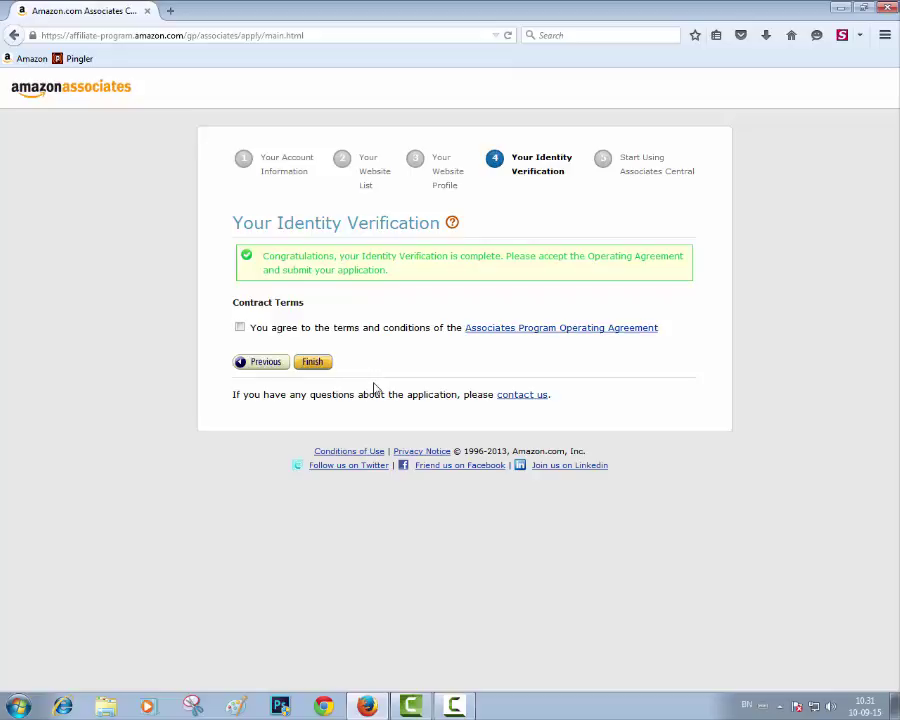
# Step: Tick the Associates Program Operating Agreement checkbox and submit the application with Finish
pyautogui.click(240, 328)
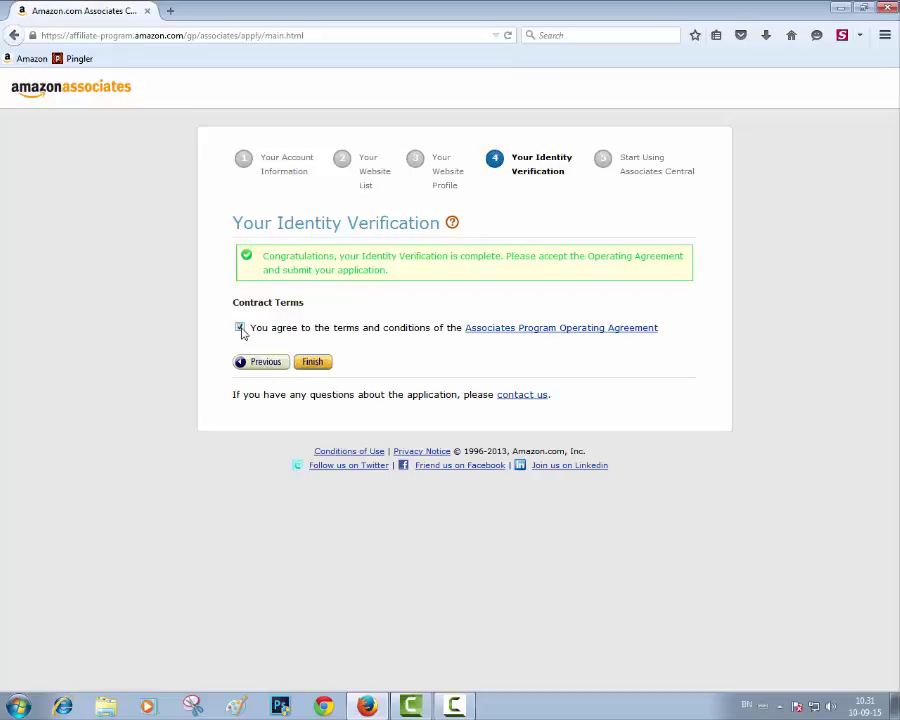
pyautogui.click(312, 364)
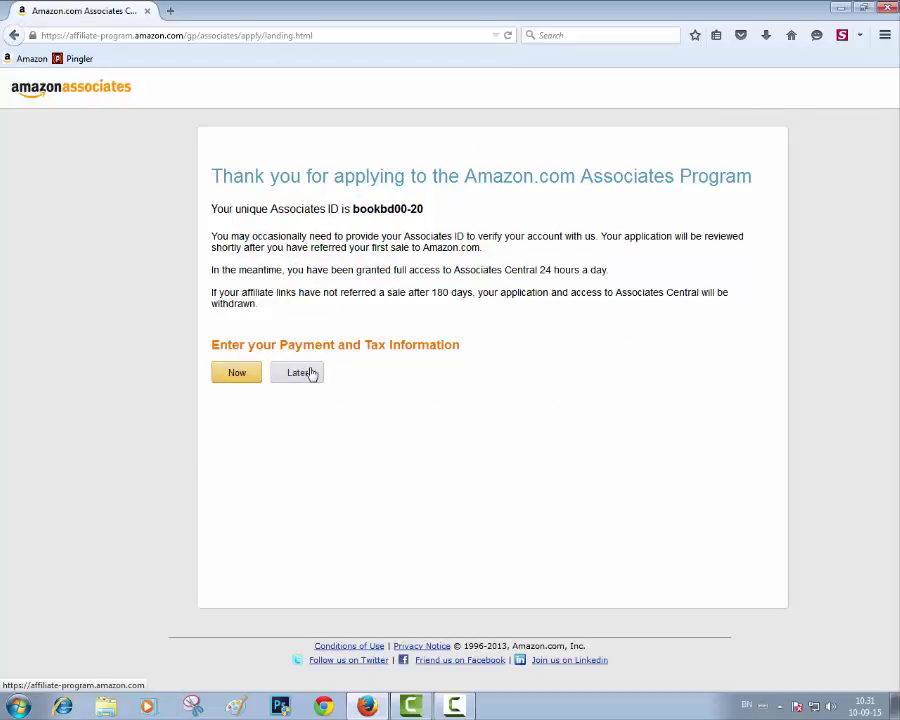
# Step: Choose Later for entering payment and tax information on the Thank You page
pyautogui.click(305, 375)
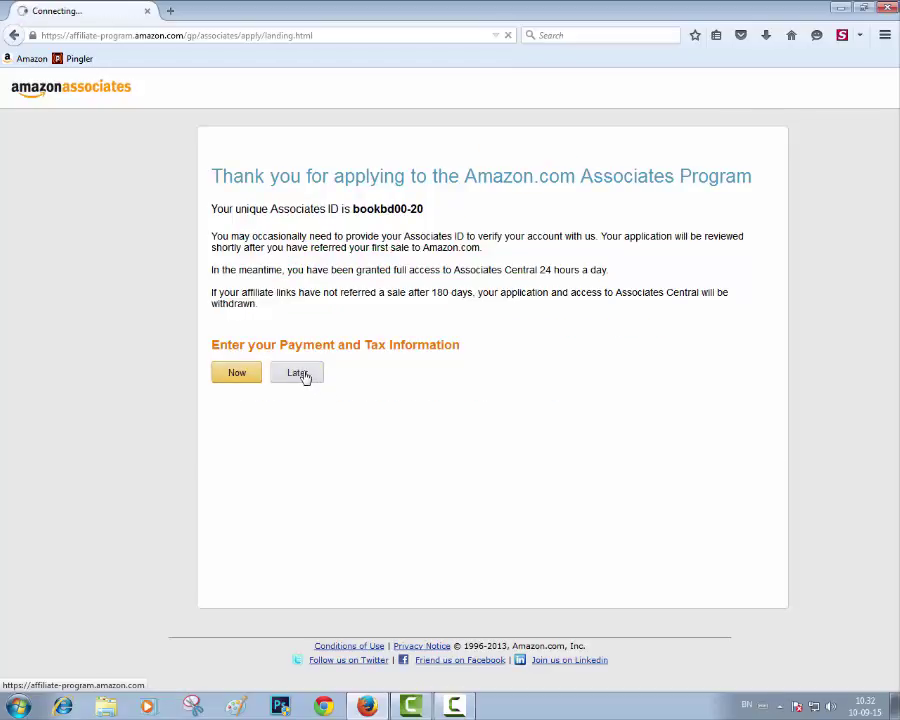